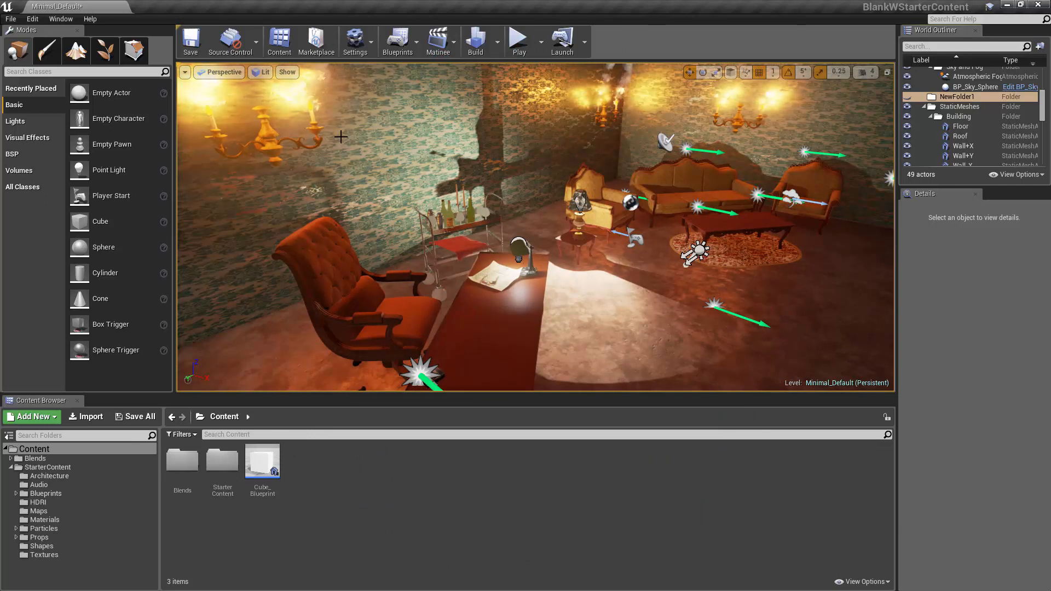
- Review the new-project command and the engine 4.7.6 launch option in the Epic Games Launcher library
{"action": "left_click", "coordinate": [11, 20]}
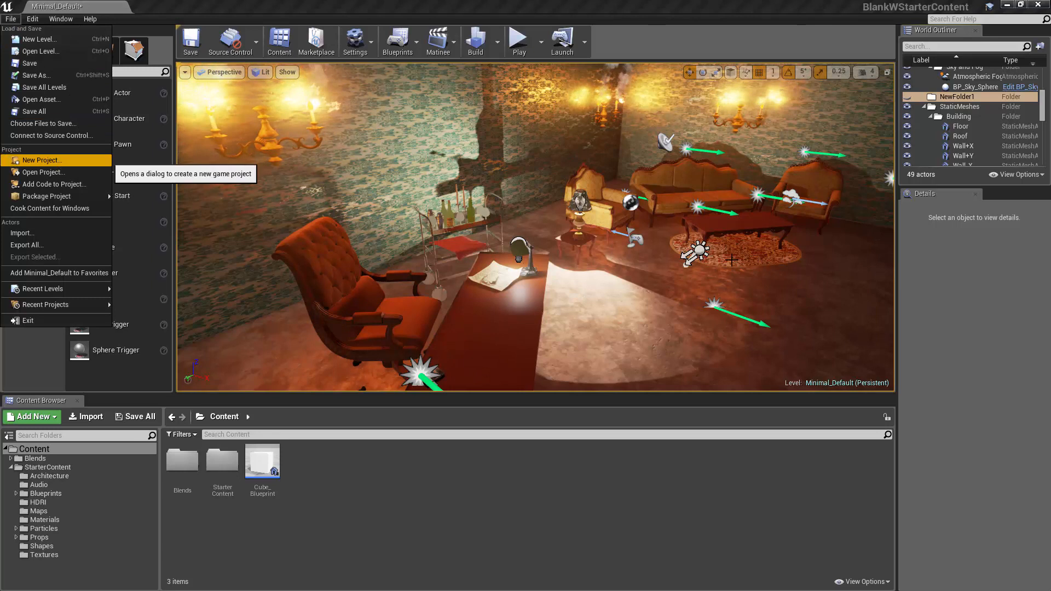
{"action": "left_click", "coordinate": [50, 160]}
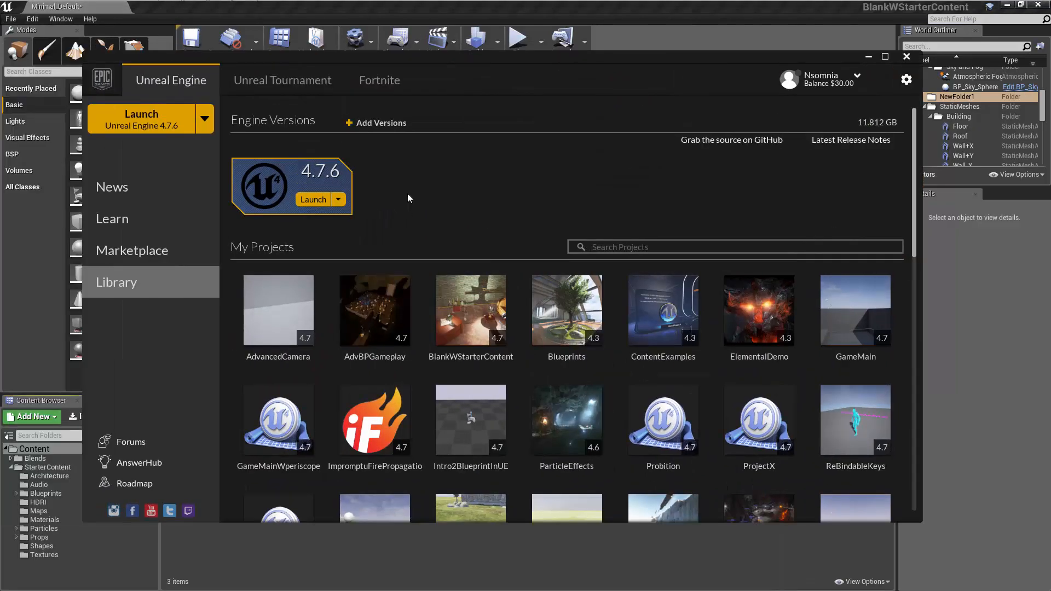
{"action": "left_click", "coordinate": [314, 201]}
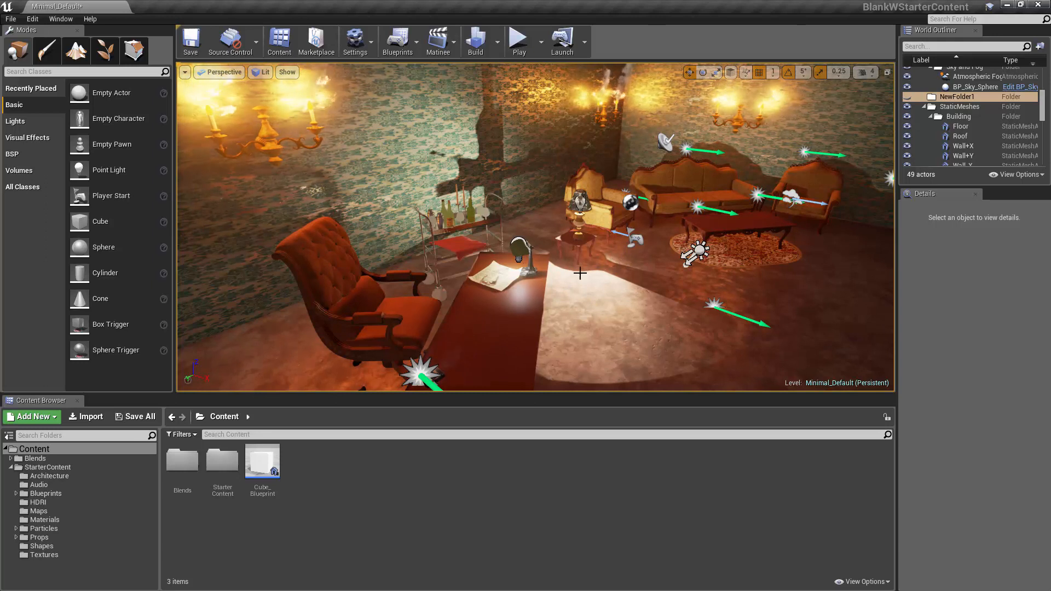
- Toggle real-time rendering in the level viewport on and back off, selecting the antique table lamp in between
{"action": "left_click", "coordinate": [186, 73]}
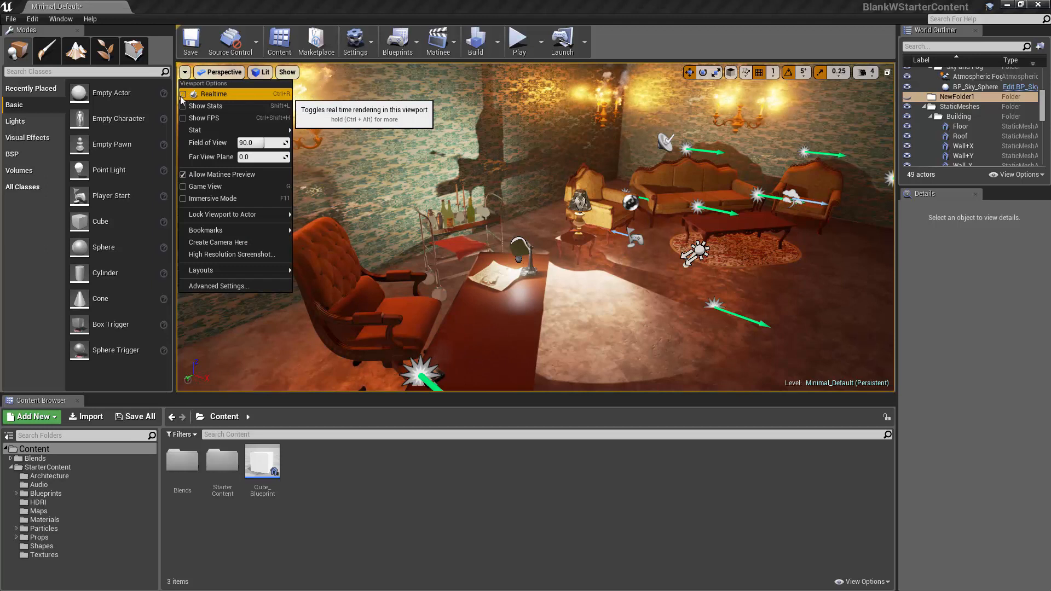
{"action": "left_click", "coordinate": [183, 94]}
{"action": "left_click", "coordinate": [580, 201]}
{"action": "mouse_move", "coordinate": [566, 234]}
{"action": "left_mouse_down"}
{"action": "mouse_move", "coordinate": [595, 210]}
{"action": "mouse_move", "coordinate": [550, 219]}
{"action": "mouse_move", "coordinate": [566, 233]}
{"action": "left_mouse_up"}
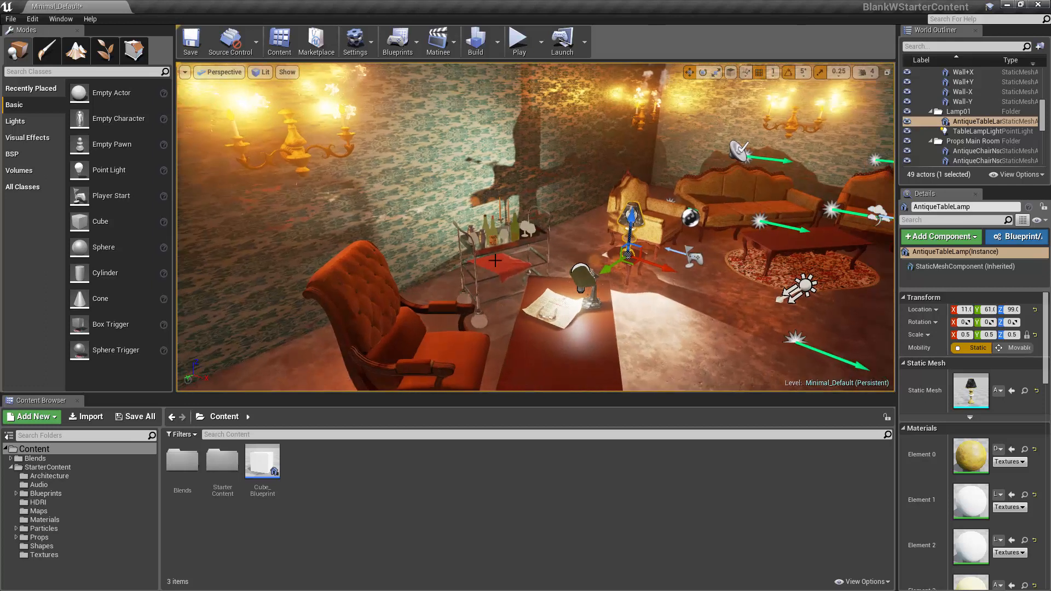
{"action": "left_click", "coordinate": [184, 72]}
{"action": "left_click", "coordinate": [221, 94]}
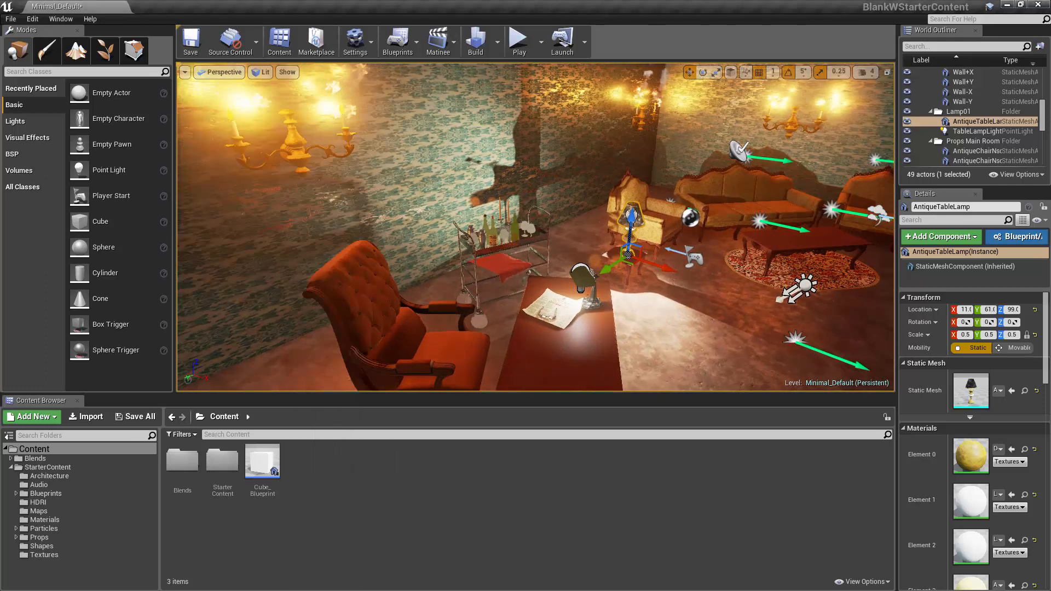
- Select the wall behind the desk, then play-test the level in the viewport and stop it
{"action": "left_click", "coordinate": [384, 154]}
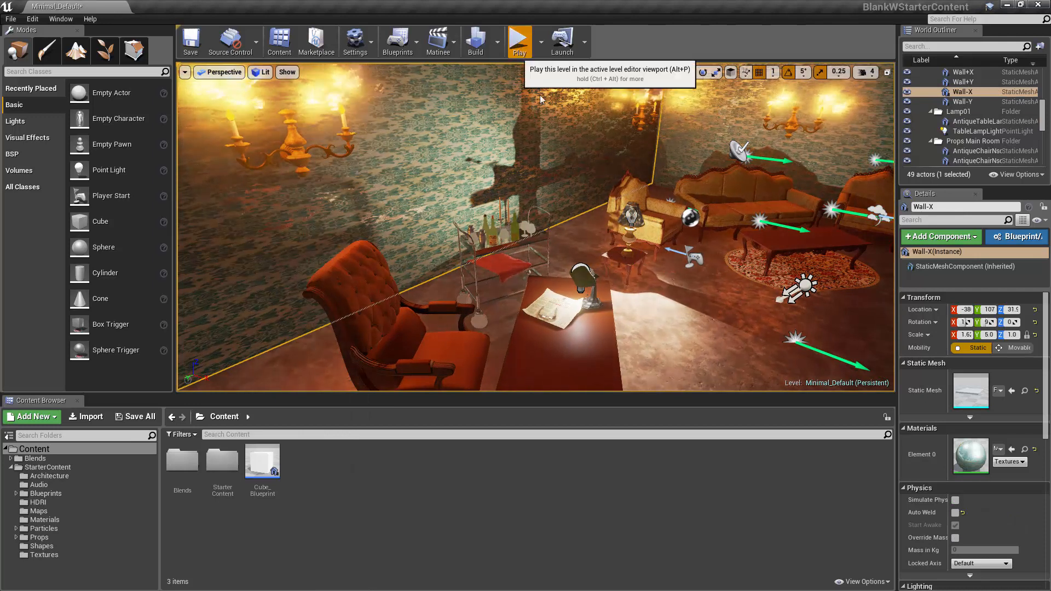
{"action": "left_click", "coordinate": [518, 43]}
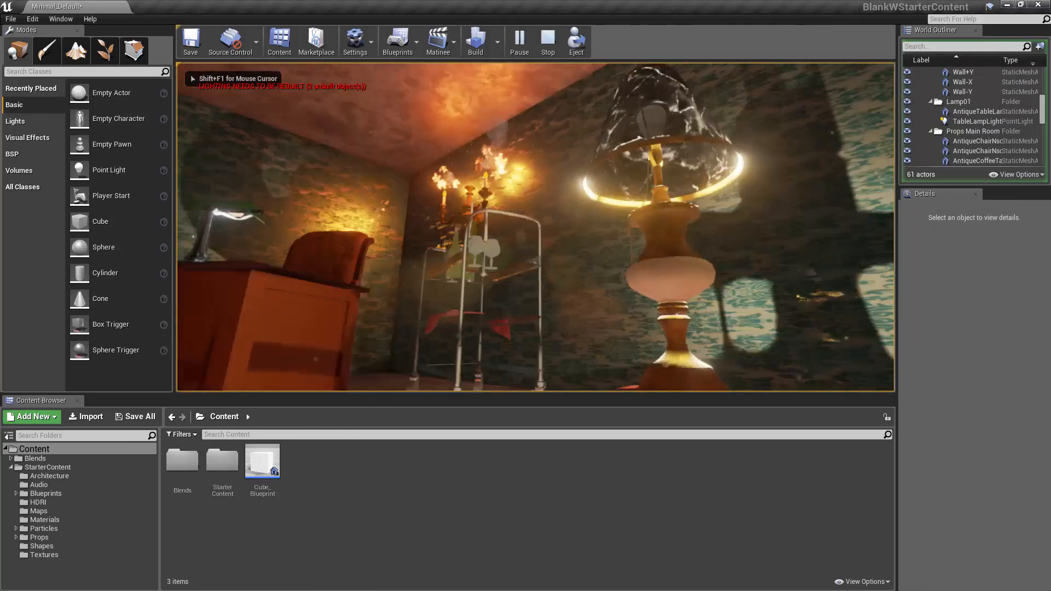
{"action": "key", "text": "Escape"}
- Enable real-time rendering in the level viewport
{"action": "left_click", "coordinate": [184, 72]}
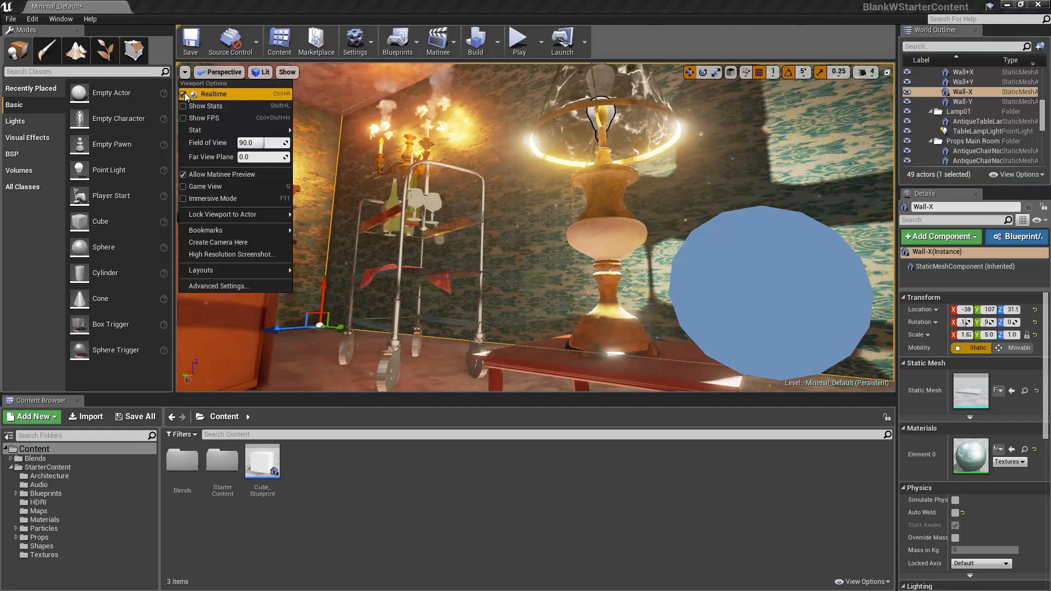
{"action": "left_click", "coordinate": [186, 95]}
{"action": "left_click", "coordinate": [185, 72]}
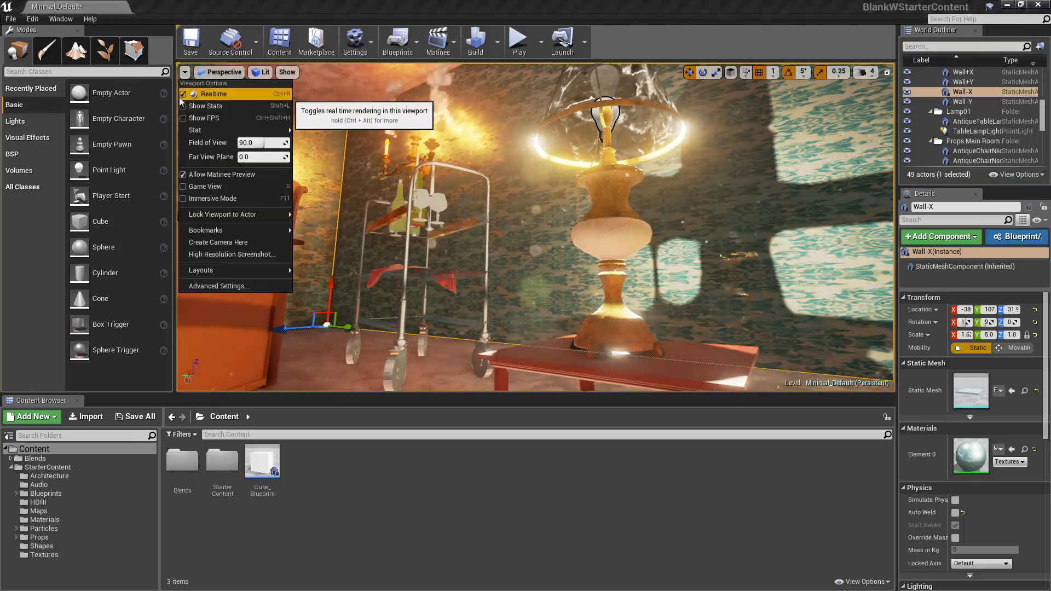
{"action": "right_click_drag", "start_coordinate": [626, 334], "coordinate": [706, 372]}
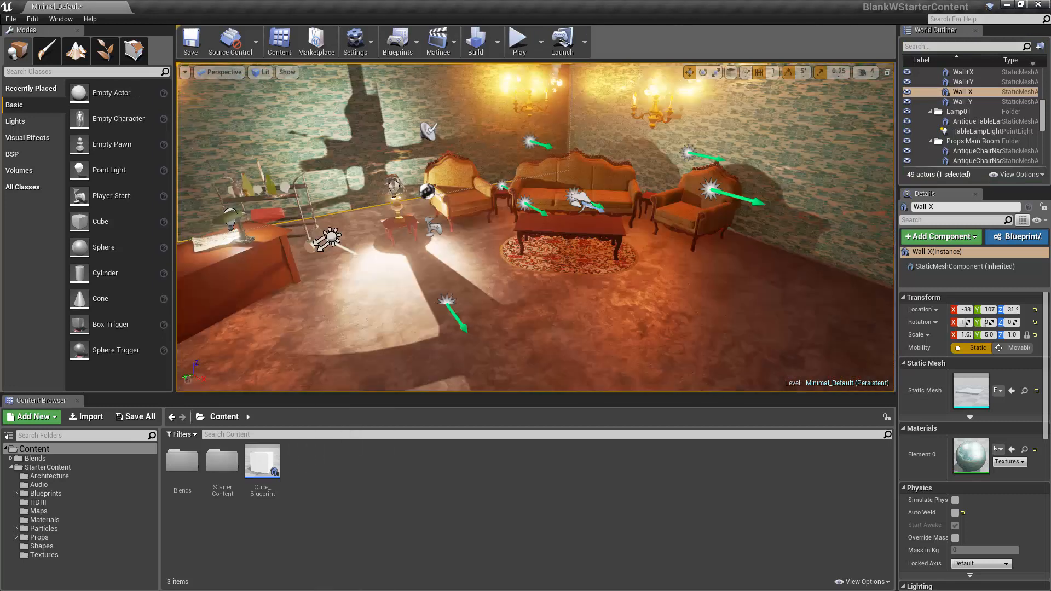
{"action": "right_click_drag", "start_coordinate": [521, 164], "coordinate": [495, 105]}
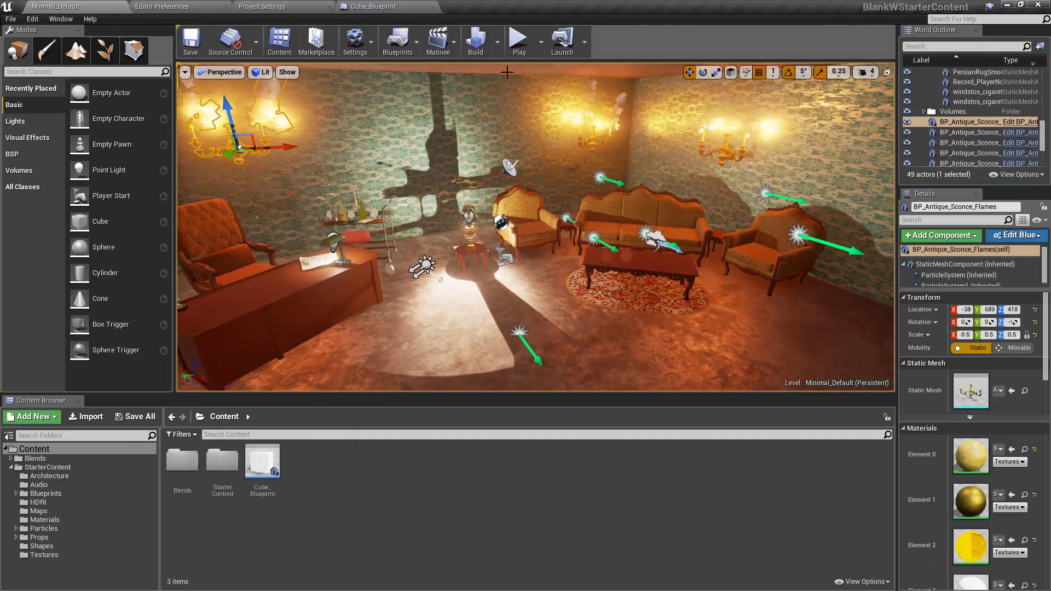
- Set all engine scalability groups to Low quality and inspect the room in the full-screen viewport
{"action": "left_click", "coordinate": [374, 43]}
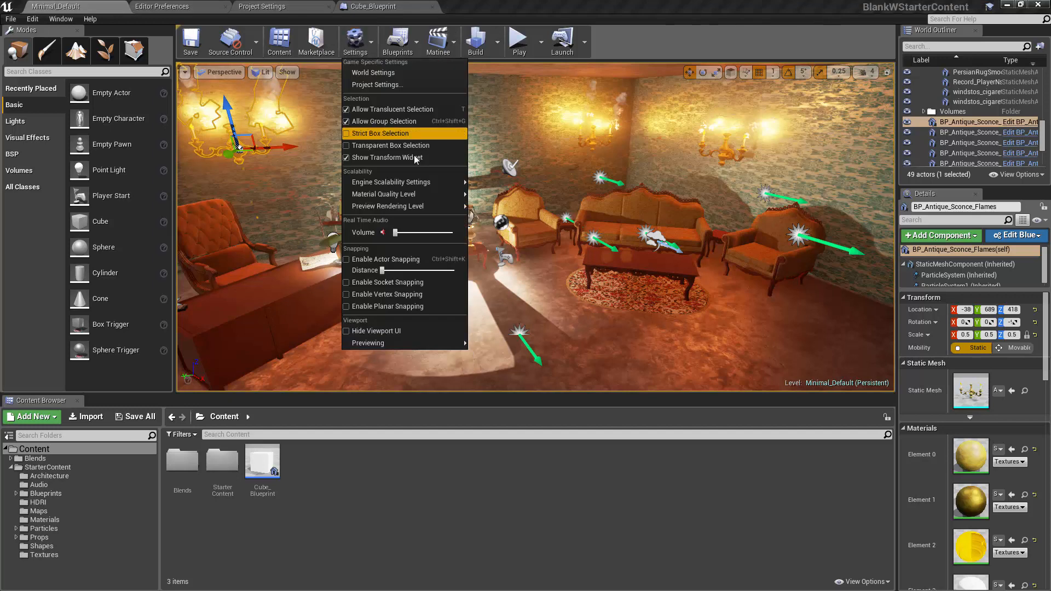
{"action": "mouse_move", "coordinate": [435, 183]}
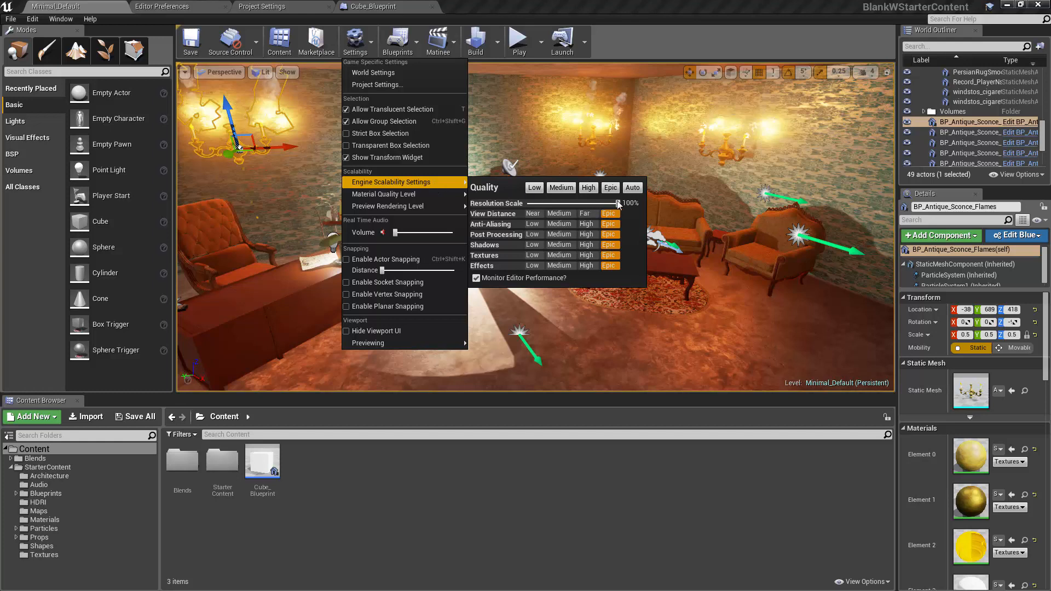
{"action": "left_click", "coordinate": [535, 188]}
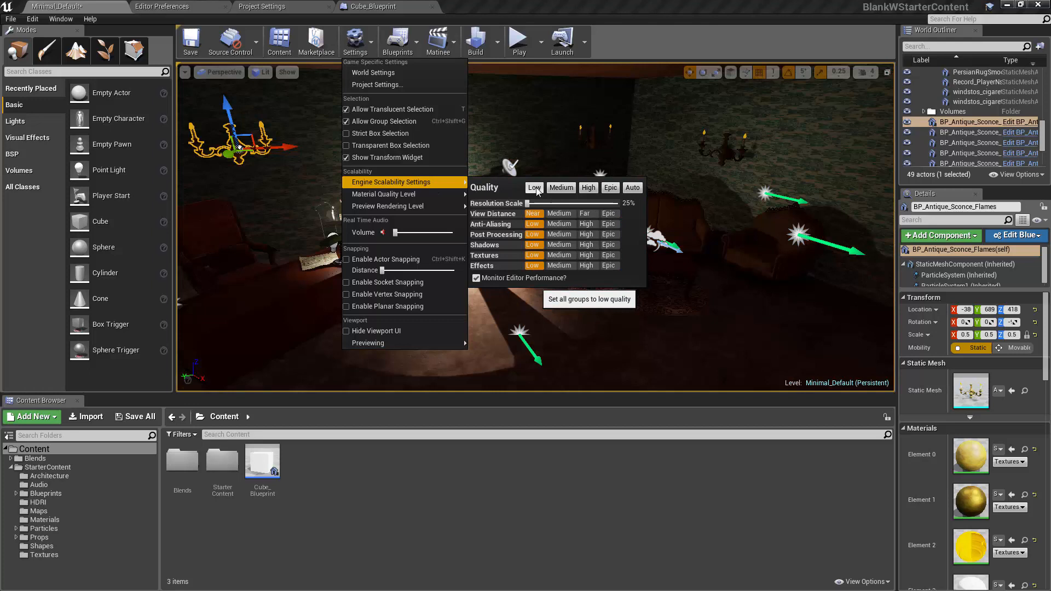
{"action": "left_click", "coordinate": [493, 307]}
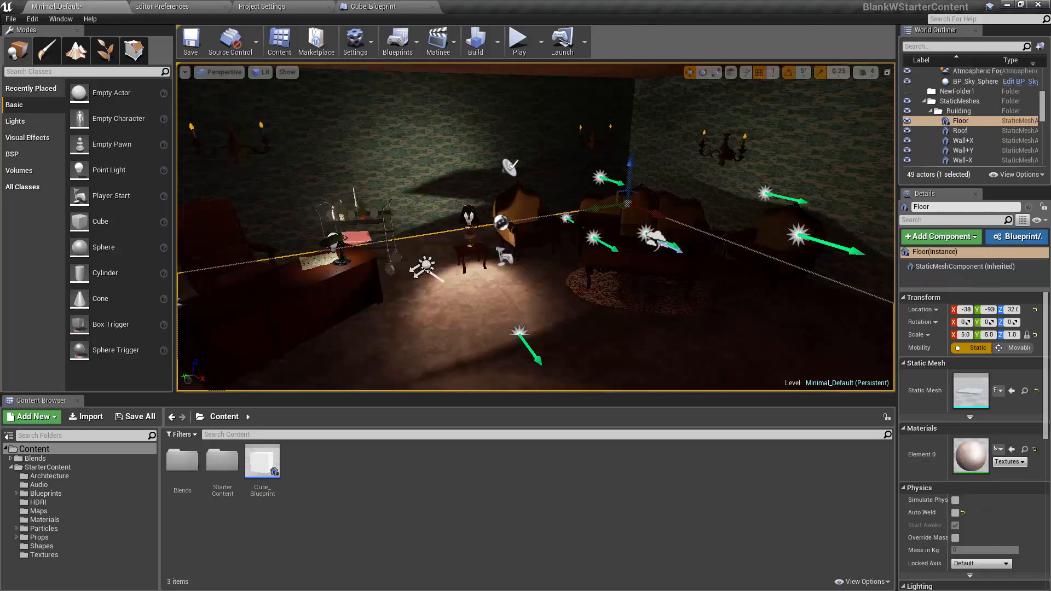
{"action": "key", "text": "F11"}
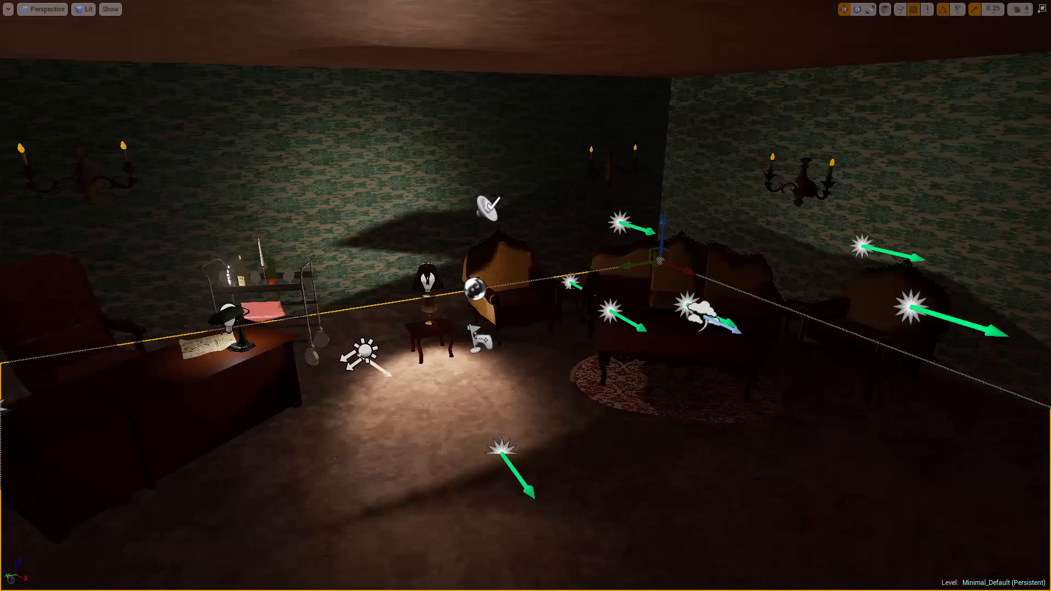
{"action": "key", "text": "F11"}
- Set all engine scalability groups to Epic quality
{"action": "left_click", "coordinate": [376, 46]}
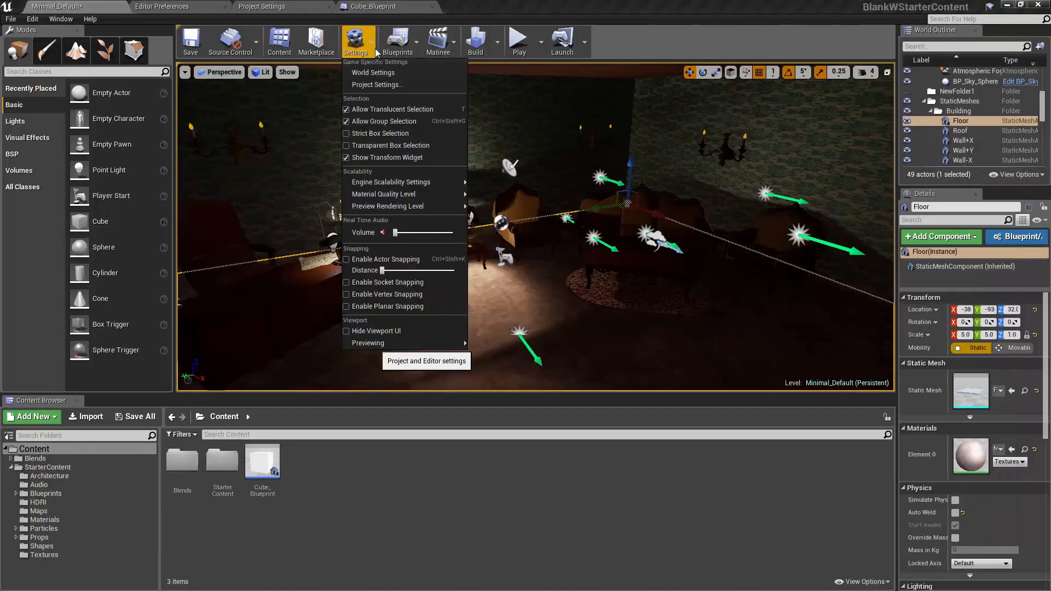
{"action": "left_click", "coordinate": [649, 31]}
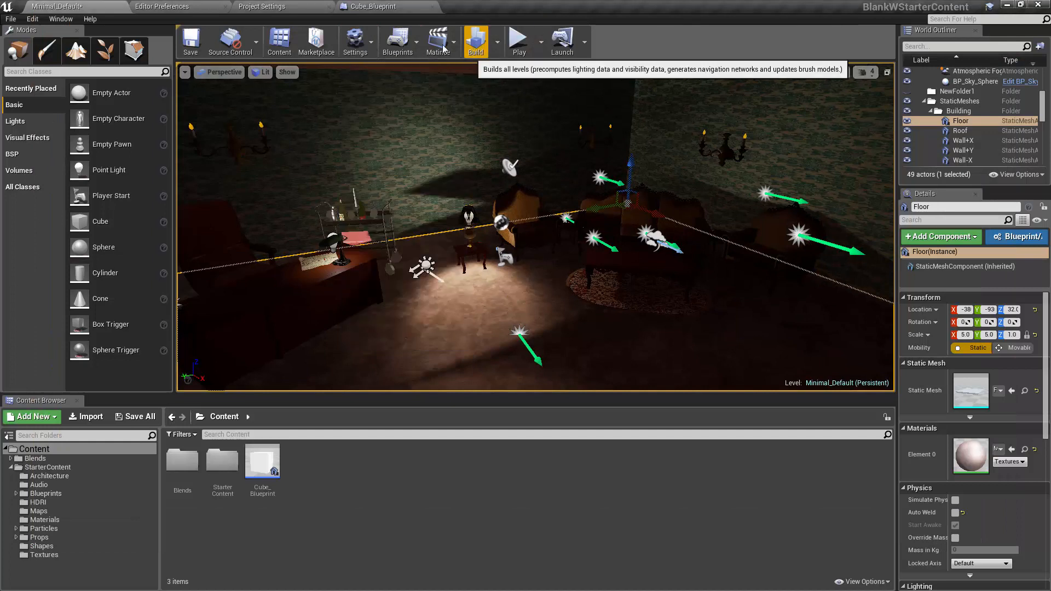
{"action": "left_click", "coordinate": [355, 42]}
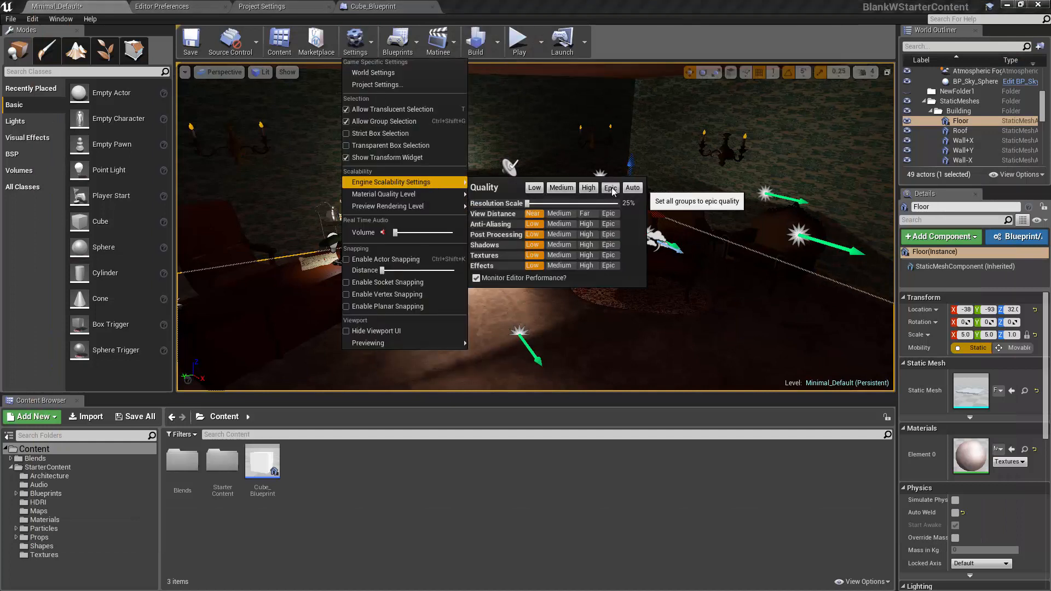
{"action": "left_click", "coordinate": [611, 188]}
{"action": "left_click", "coordinate": [751, 162]}
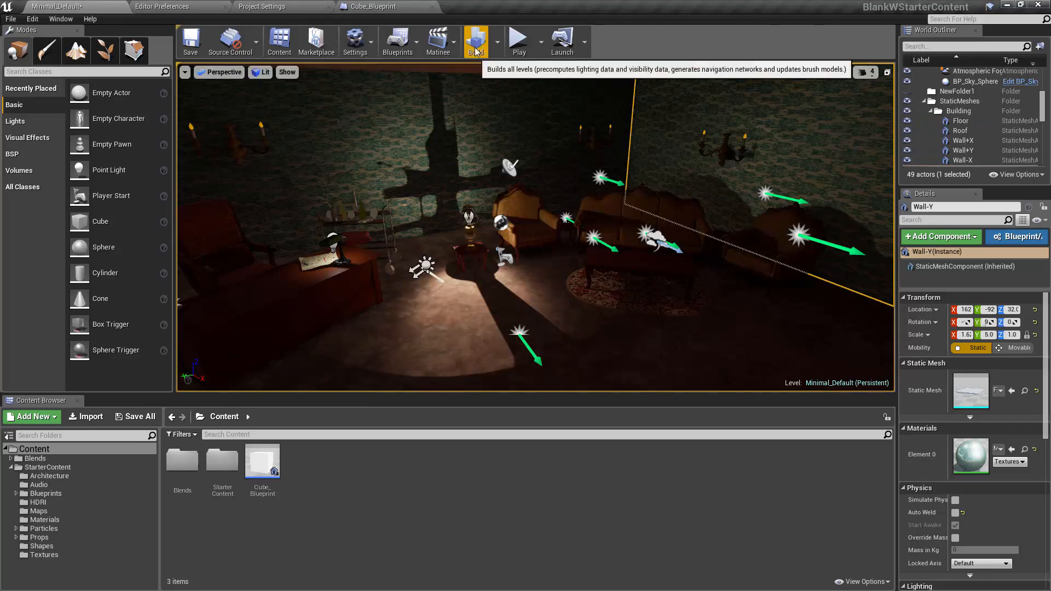
- Look over the build options, including the available lighting quality levels
{"action": "left_click", "coordinate": [499, 41]}
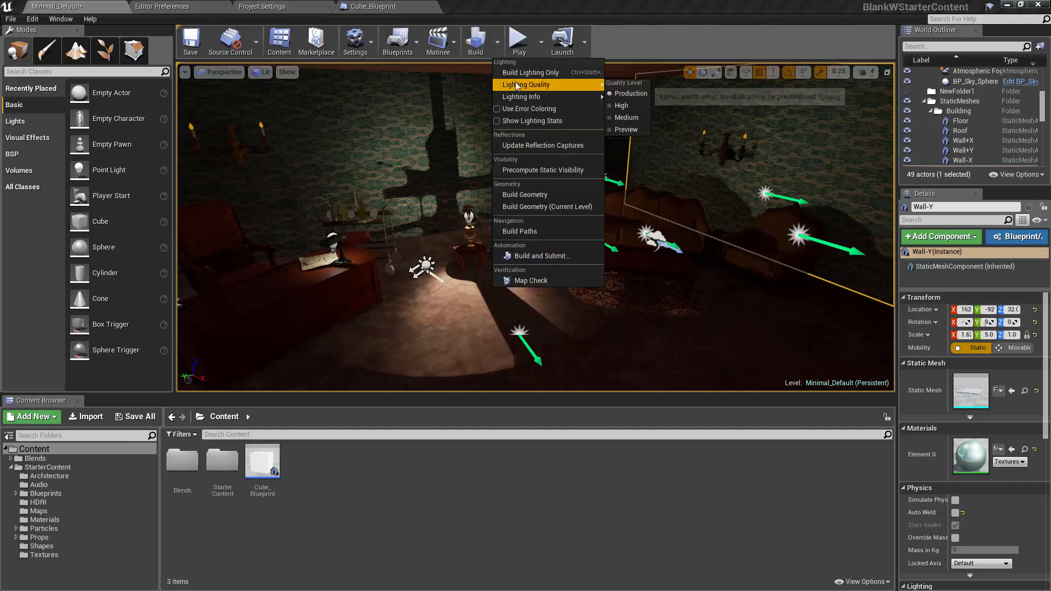
{"action": "left_click", "coordinate": [317, 262]}
{"action": "left_click", "coordinate": [259, 6]}
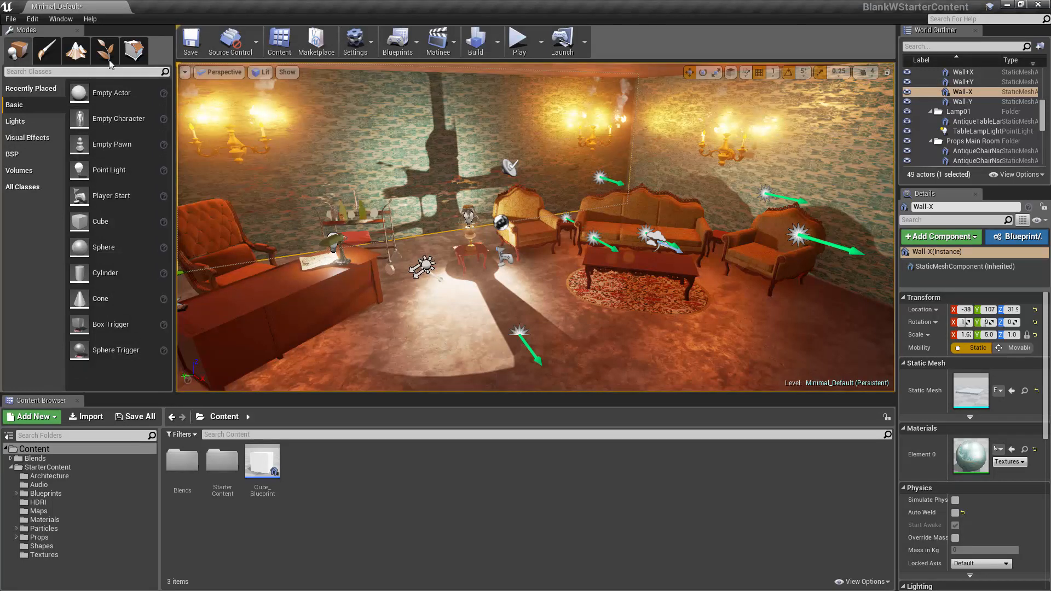
- Open the Editor Preferences and dock them as a tab beside the level
{"action": "left_click", "coordinate": [33, 20]}
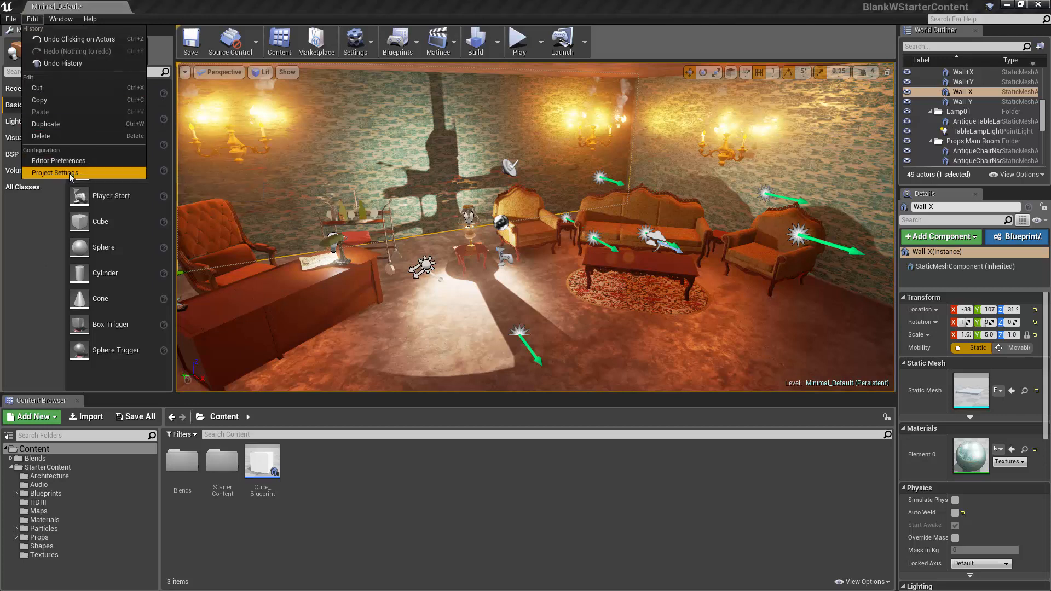
{"action": "left_click", "coordinate": [77, 161]}
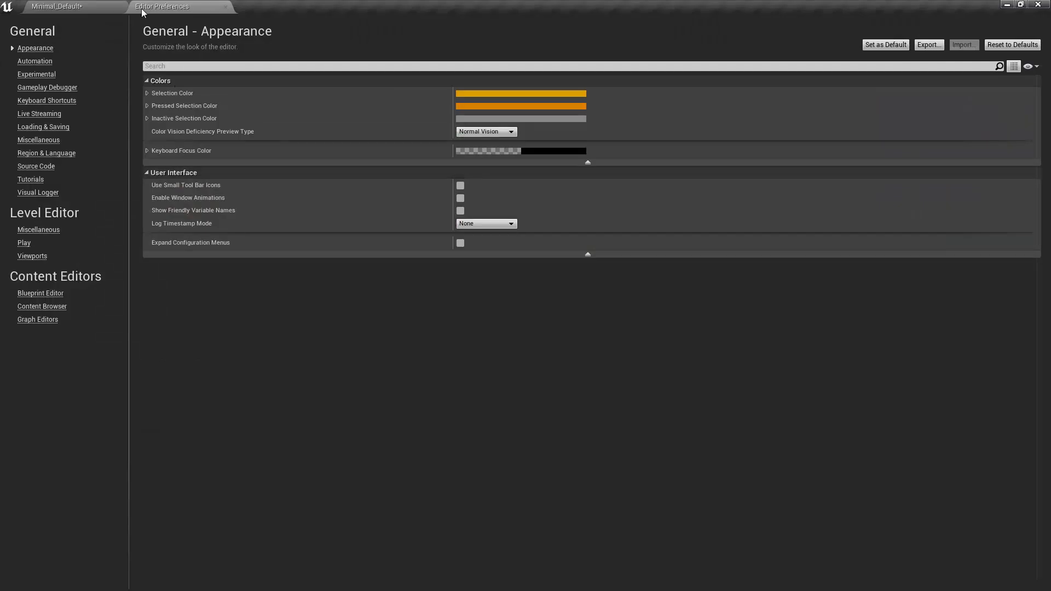
{"action": "mouse_move", "coordinate": [168, 8]}
{"action": "left_mouse_down"}
{"action": "mouse_move", "coordinate": [188, 35]}
{"action": "mouse_move", "coordinate": [192, 67]}
{"action": "mouse_move", "coordinate": [185, 257]}
{"action": "mouse_move", "coordinate": [163, 10]}
{"action": "left_mouse_up"}
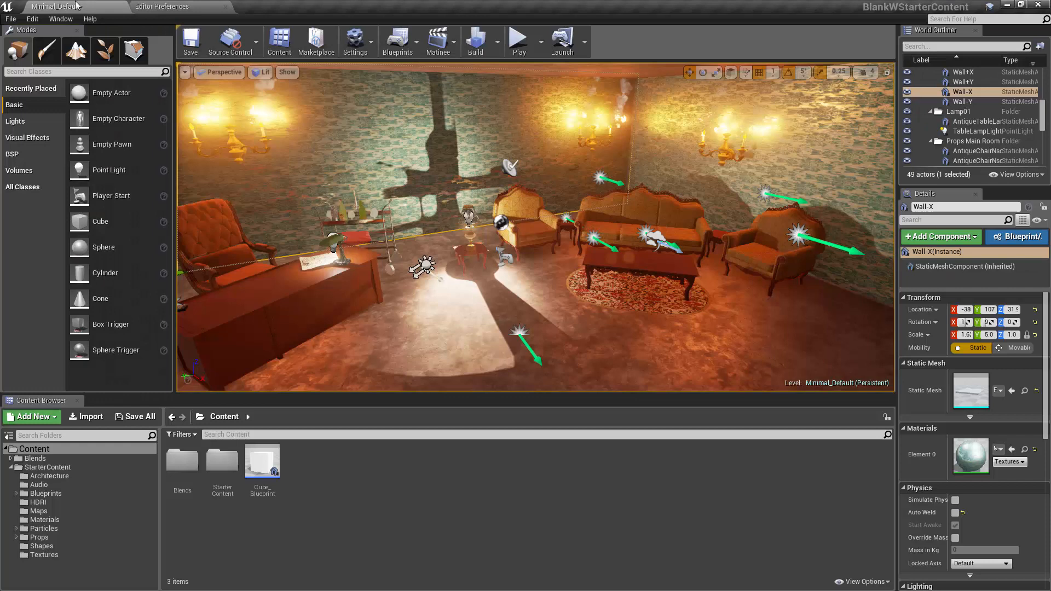
- Open the Project Settings from the level editor and dock them as a tab beside the Editor Preferences
{"action": "left_click", "coordinate": [90, 6]}
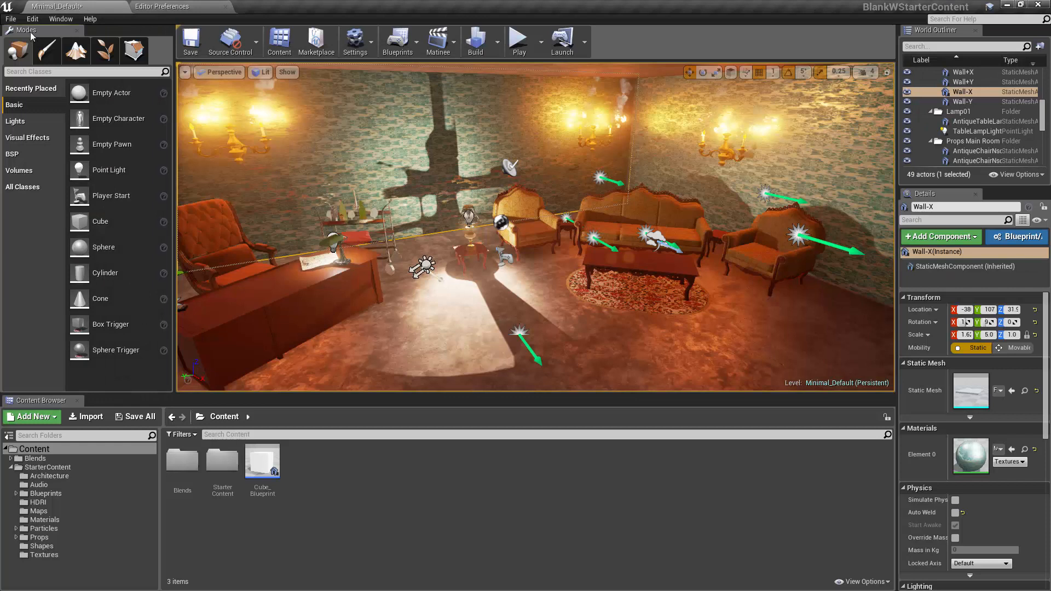
{"action": "left_click", "coordinate": [31, 19]}
{"action": "left_click", "coordinate": [48, 169]}
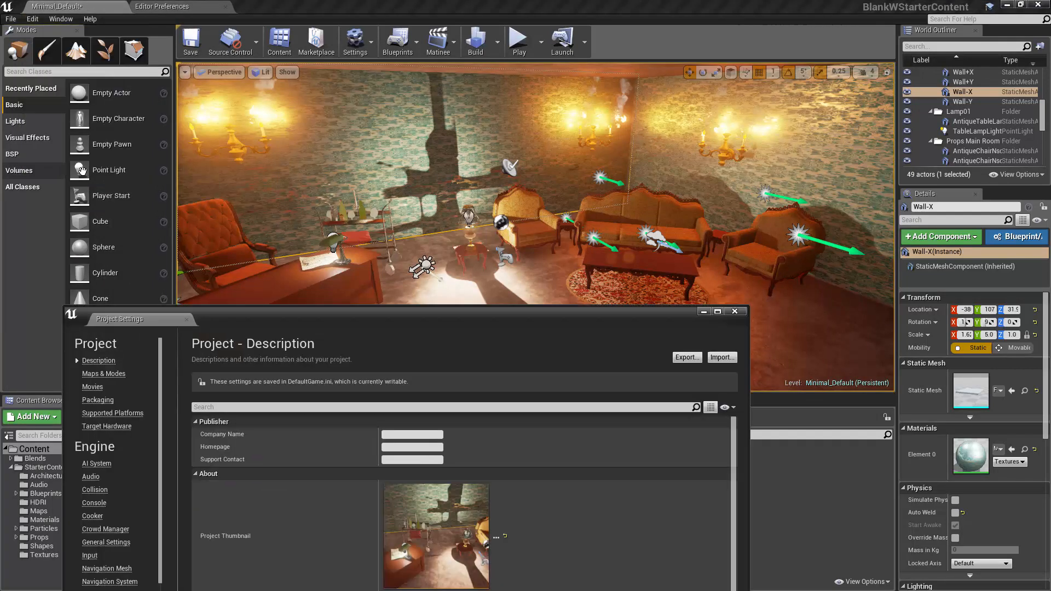
{"action": "left_click_drag", "start_coordinate": [142, 318], "coordinate": [282, 7]}
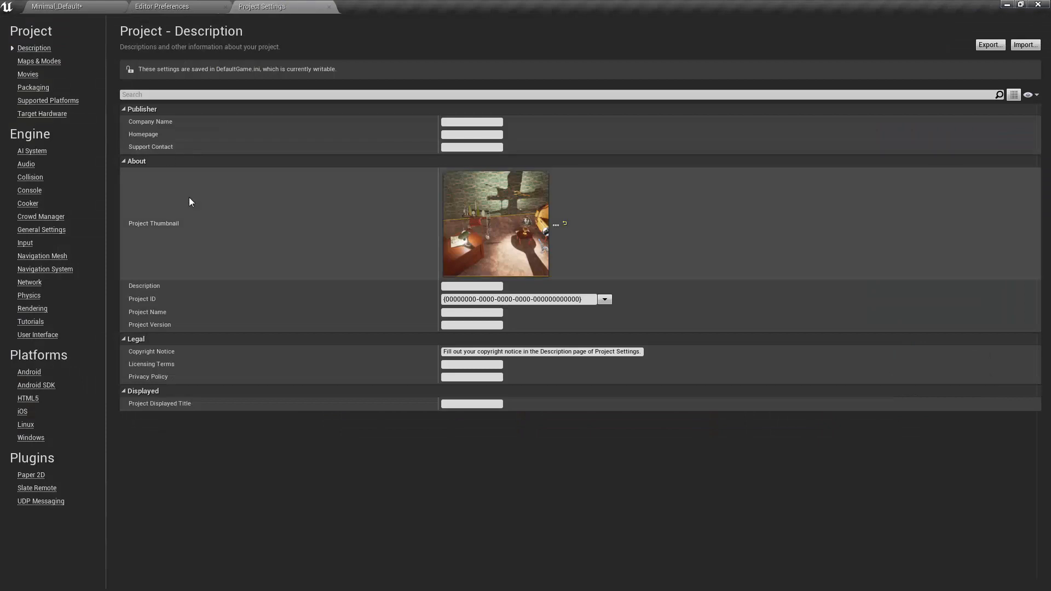
- Look through the docked level, Editor Preferences and Project Settings tabs in turn
{"action": "left_click", "coordinate": [164, 7]}
{"action": "left_click", "coordinate": [59, 6]}
{"action": "left_click", "coordinate": [189, 7]}
{"action": "left_click", "coordinate": [262, 6]}
{"action": "left_click", "coordinate": [179, 8]}
{"action": "left_click", "coordinate": [66, 6]}
- Turn Show Friendly Variable Names on and back off in the Editor Preferences' appearance settings
{"action": "left_click", "coordinate": [164, 6]}
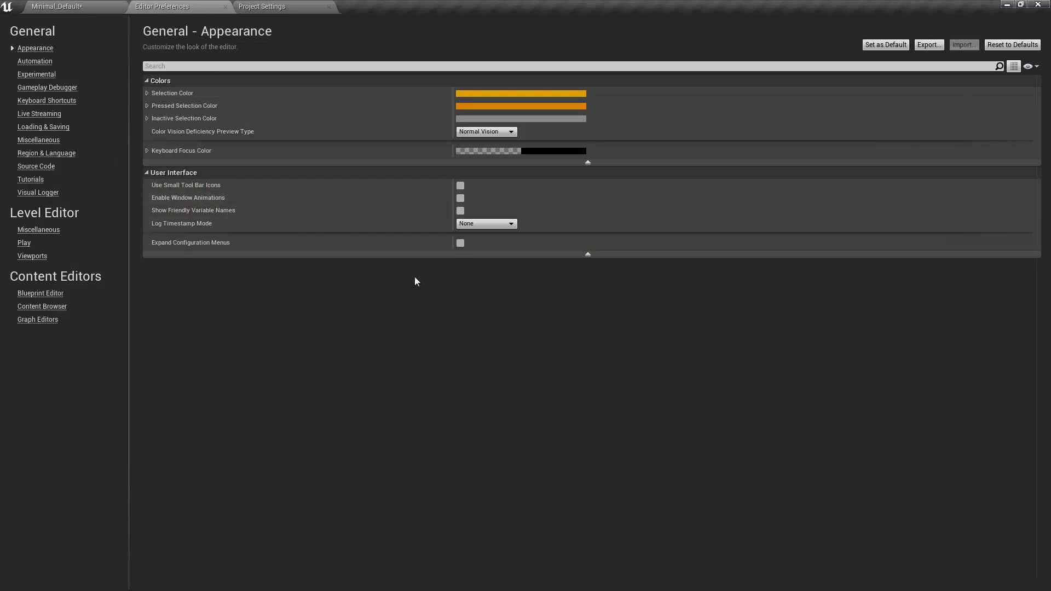
{"action": "left_click", "coordinate": [461, 211]}
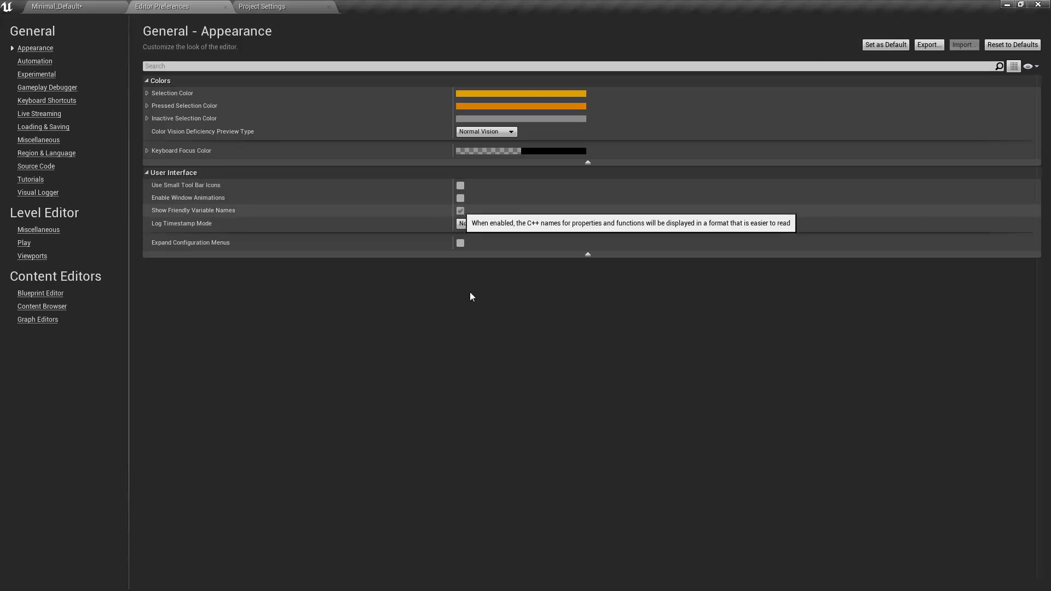
{"action": "left_click", "coordinate": [461, 210]}
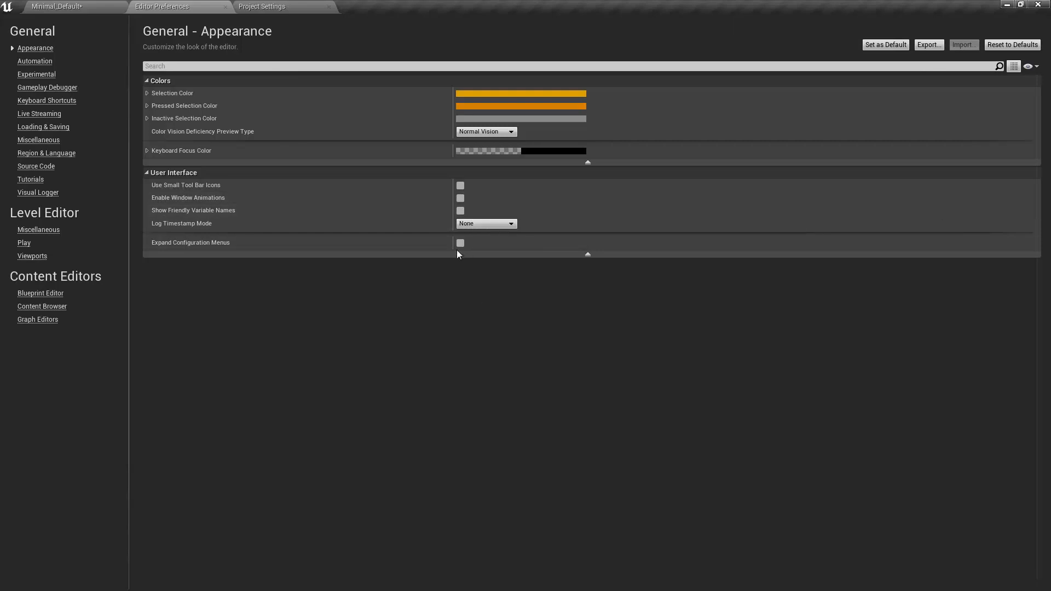
- Open Cube_Blueprint from the level's content folder and view its event graph
{"action": "left_click", "coordinate": [82, 6]}
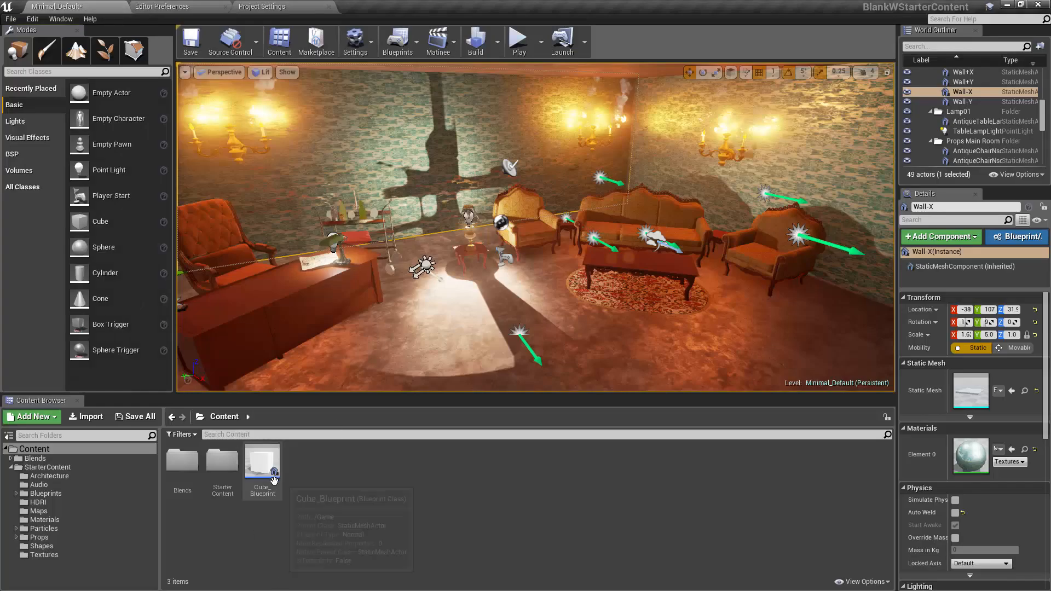
{"action": "double_click", "coordinate": [274, 481]}
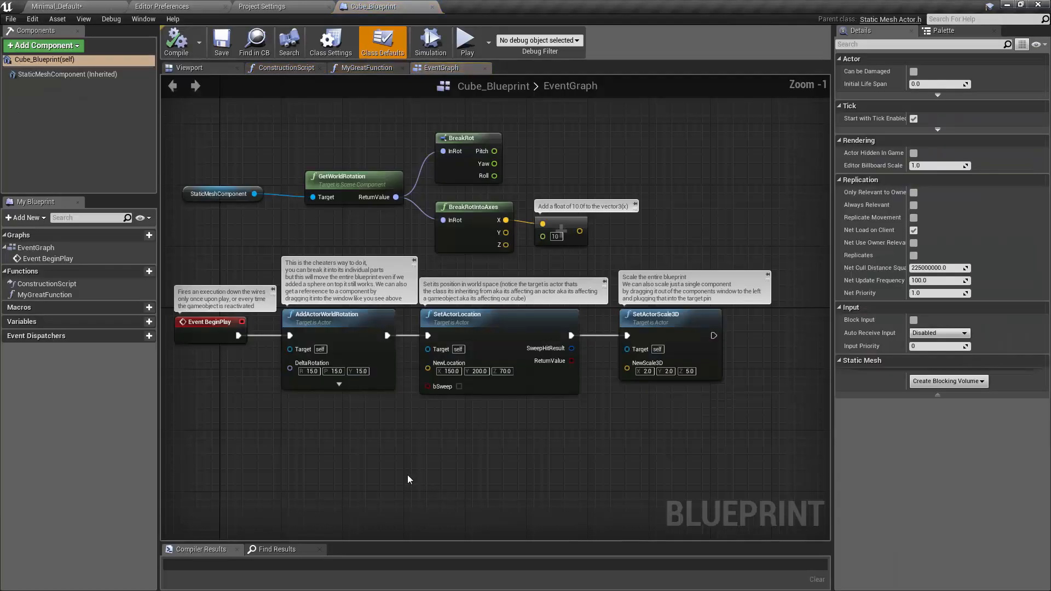
{"action": "right_click_drag", "start_coordinate": [222, 252], "coordinate": [342, 246]}
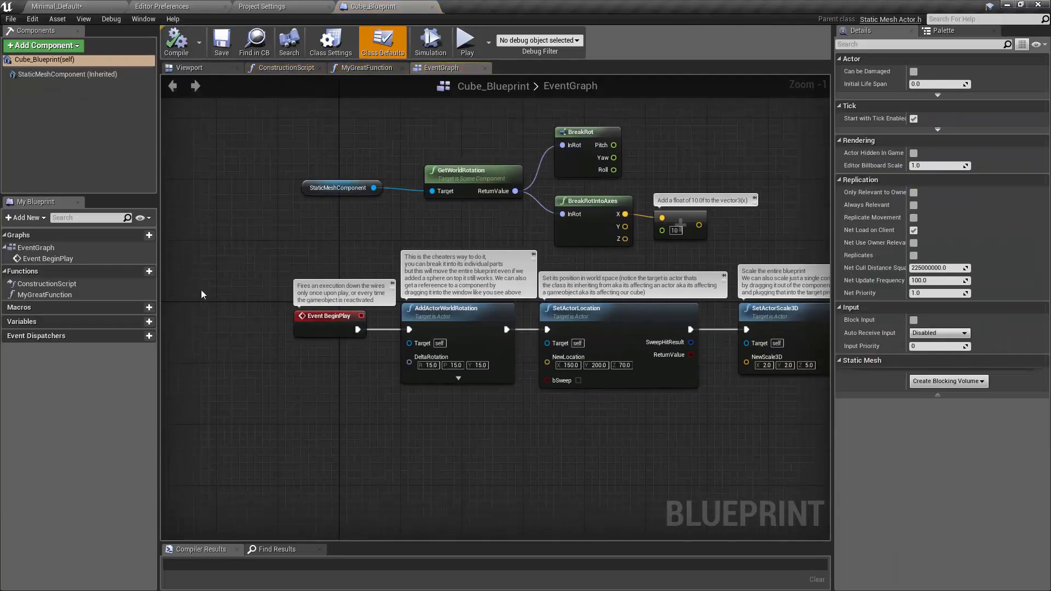
- Add a Boolean variable named myVariableName to Cube_Blueprint and place a Get node for it in the event graph
{"action": "left_click", "coordinate": [149, 322]}
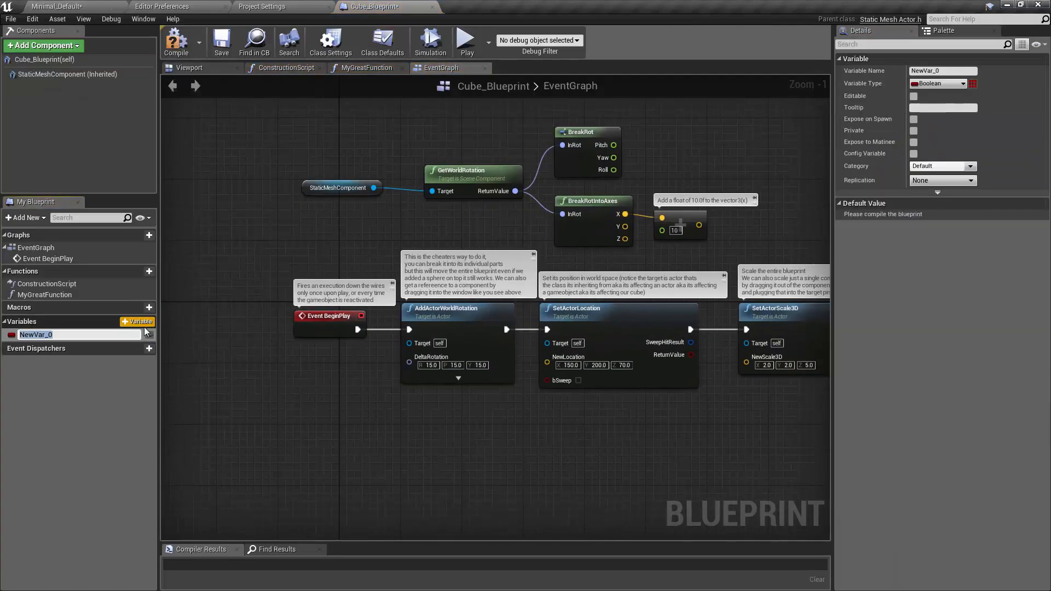
{"action": "type", "text": "myVariableName"}
{"action": "key", "text": "Return"}
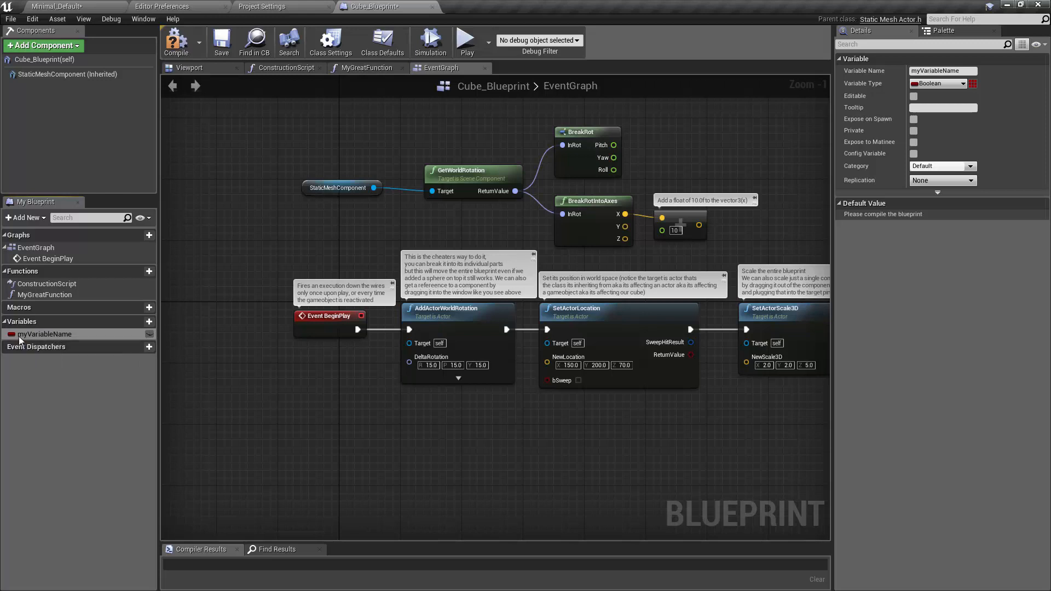
{"action": "left_click_drag", "start_coordinate": [32, 336], "coordinate": [209, 255]}
{"action": "left_click", "coordinate": [219, 270]}
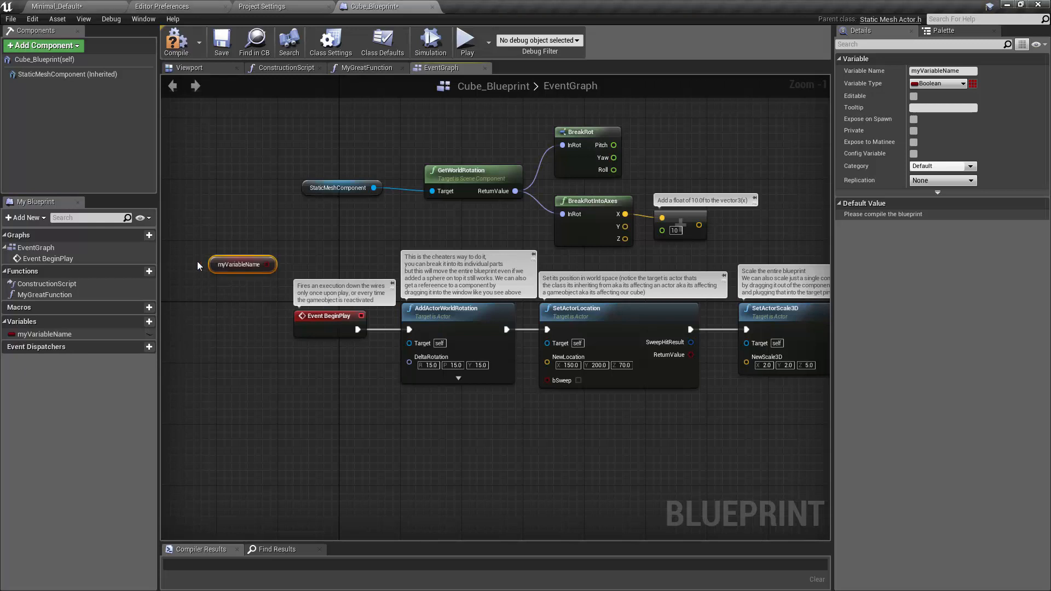
{"action": "scroll", "coordinate": [198, 262], "scroll_direction": "up", "scroll_amount": 1}
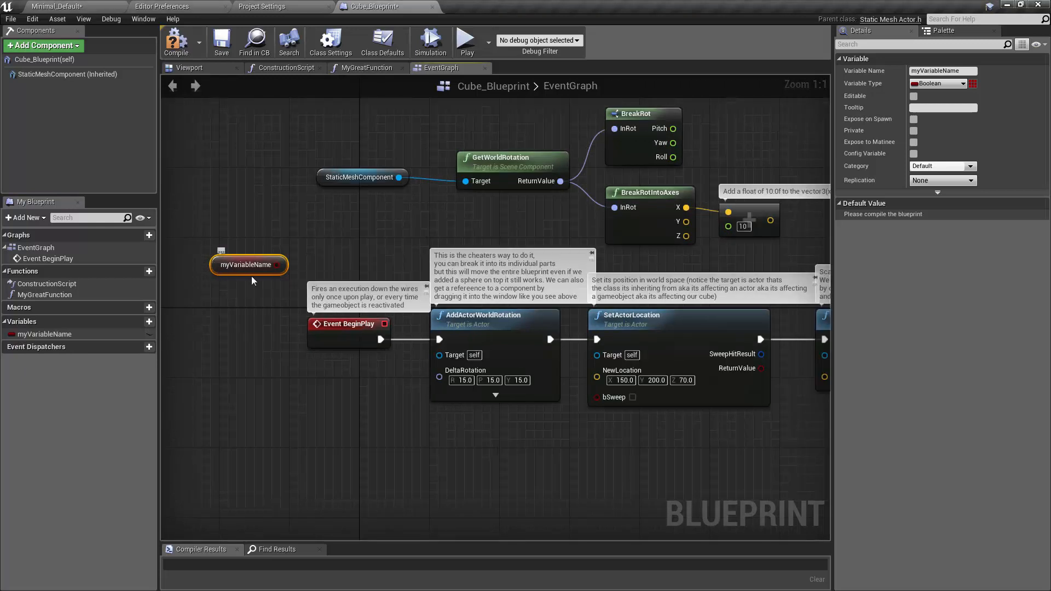
- Turn on Show Friendly Variable Names in the Editor Preferences and compare the node names in Cube_Blueprint's event graph
{"action": "left_click", "coordinate": [181, 6]}
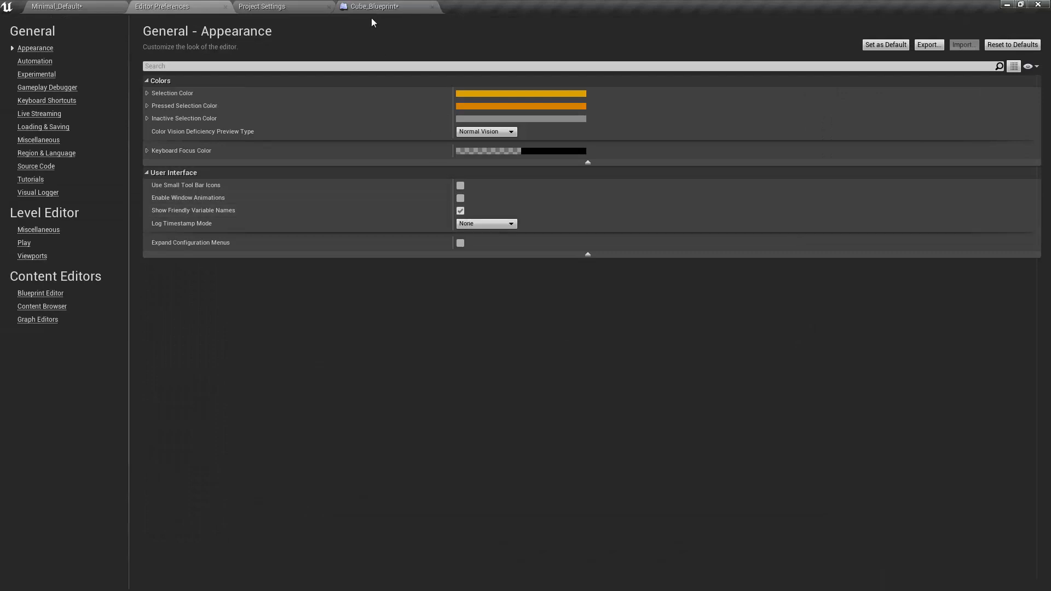
{"action": "left_click", "coordinate": [380, 6]}
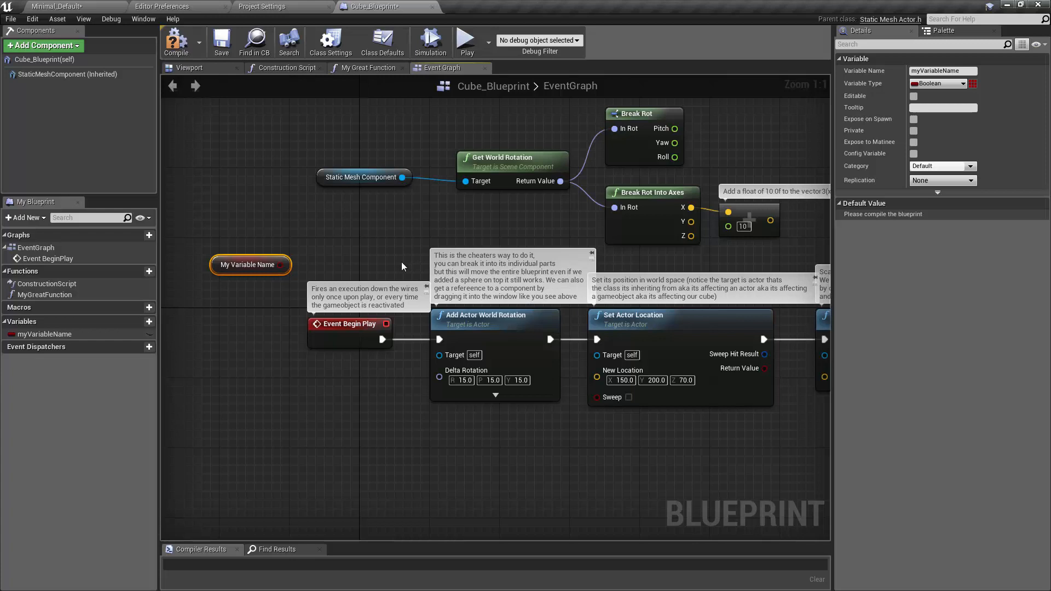
{"action": "left_click", "coordinate": [301, 8]}
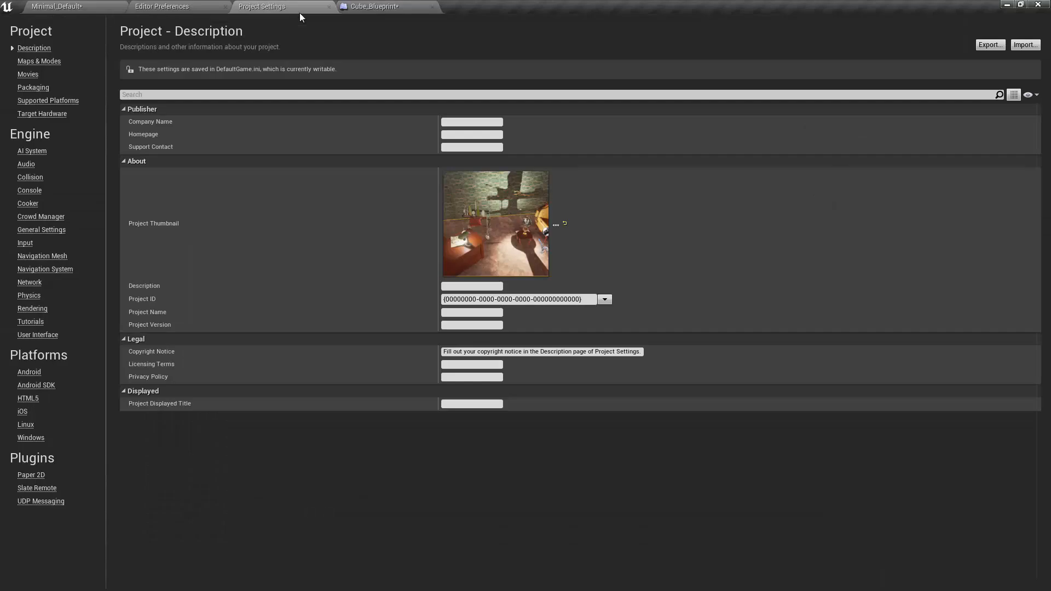
{"action": "left_click", "coordinate": [167, 16]}
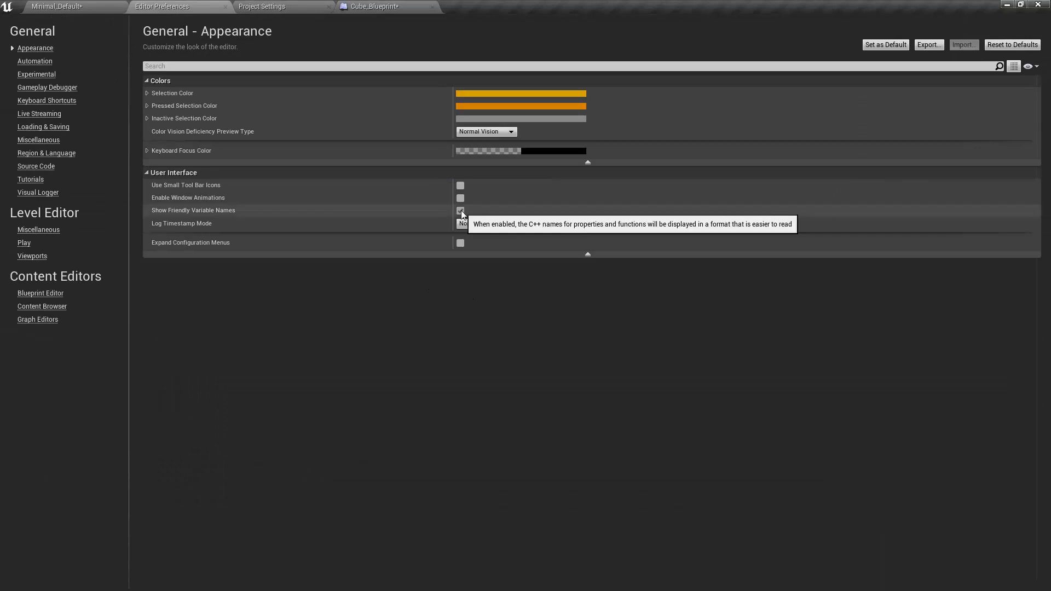
{"action": "left_click", "coordinate": [376, 6]}
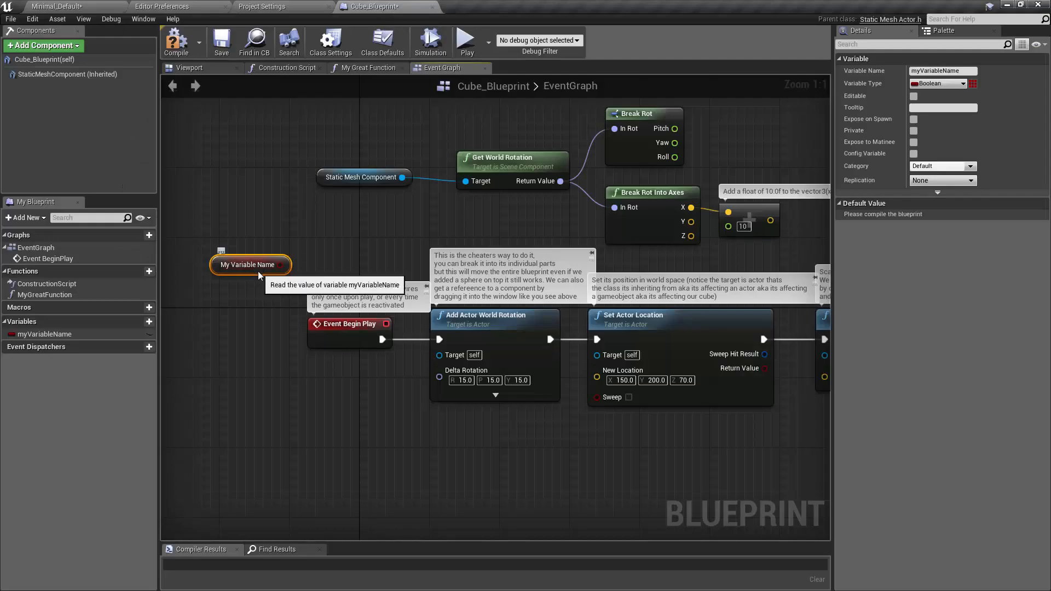
- Rename the Blueprint variable myVariableName as my_variable_name
{"action": "left_click", "coordinate": [88, 338]}
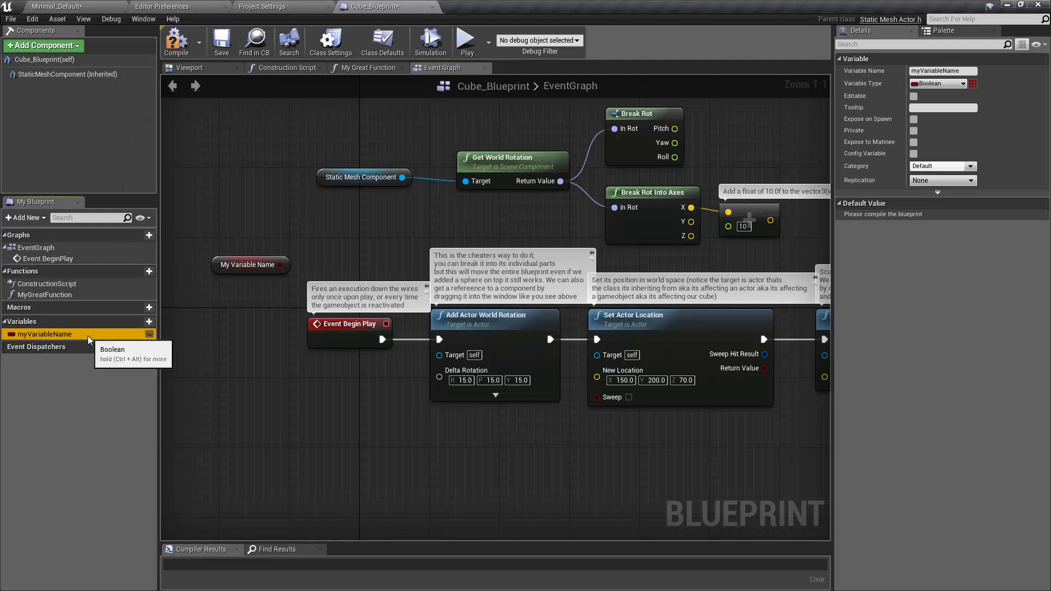
{"action": "left_click", "coordinate": [88, 336]}
{"action": "type", "text": "my_variable_name"}
{"action": "key", "text": "Return"}
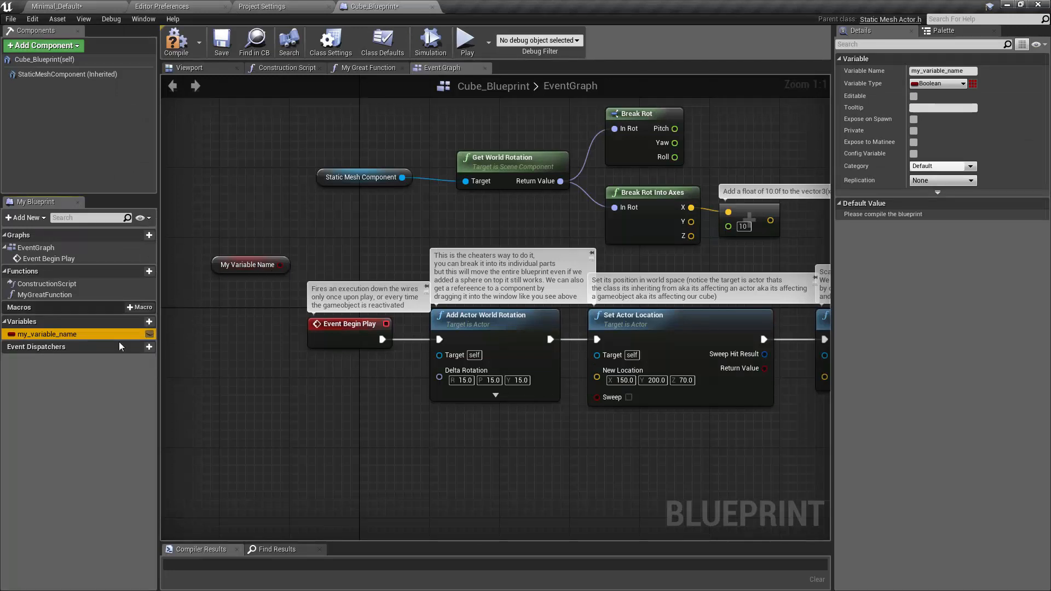
- Turn off Show Friendly Variable Names in the Editor Preferences and check the variable's node in Cube_Blueprint's event graph
{"action": "left_click", "coordinate": [163, 8]}
{"action": "left_click", "coordinate": [460, 211]}
{"action": "left_click", "coordinate": [374, 6]}
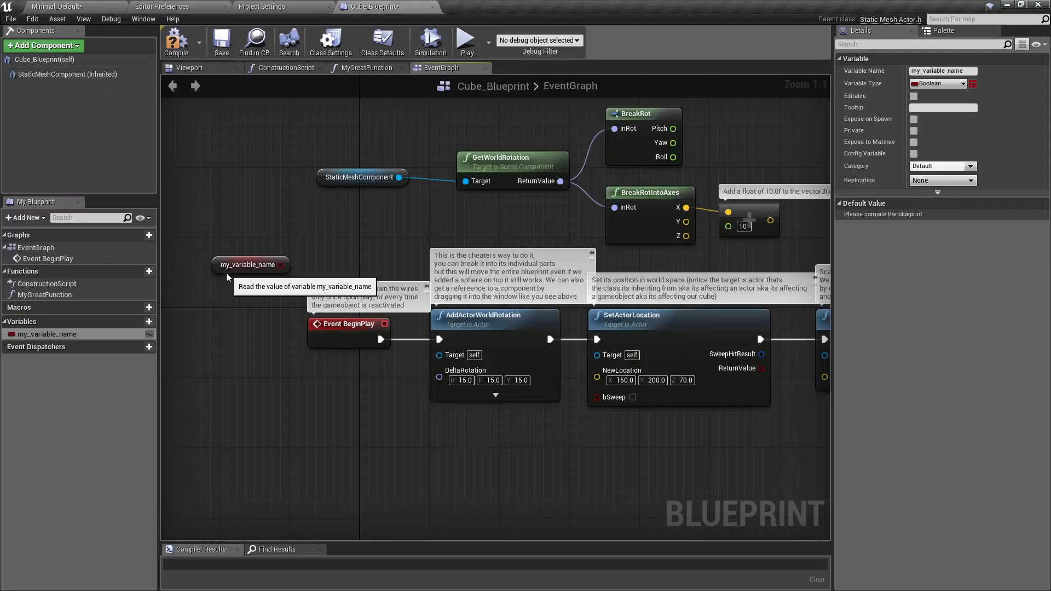
- Look through the Keyboard Shortcuts and the Loading & Saving categories of the Editor Preferences
{"action": "left_click", "coordinate": [201, 6]}
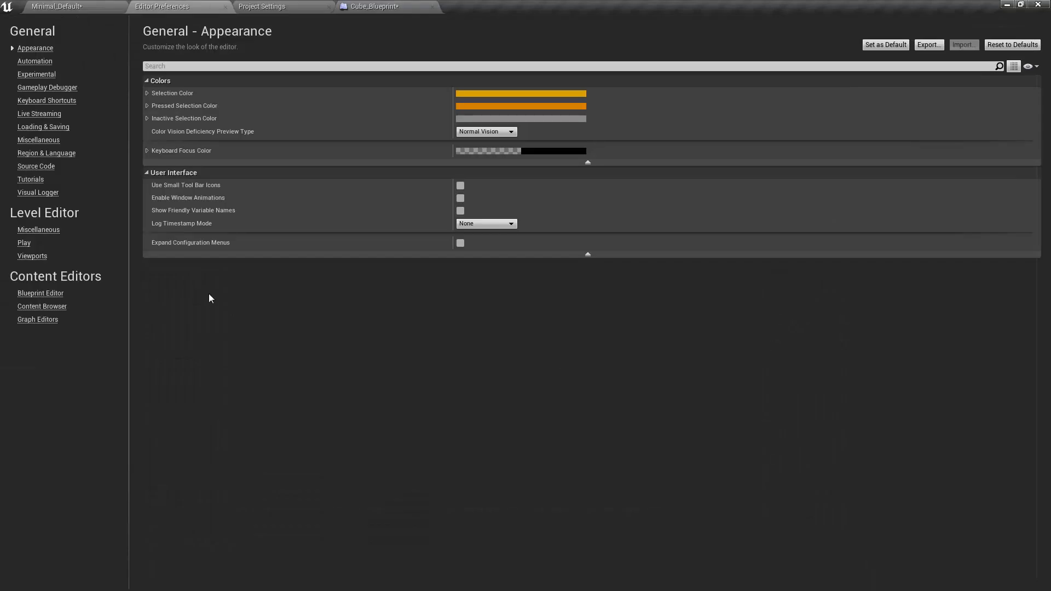
{"action": "left_click", "coordinate": [44, 101]}
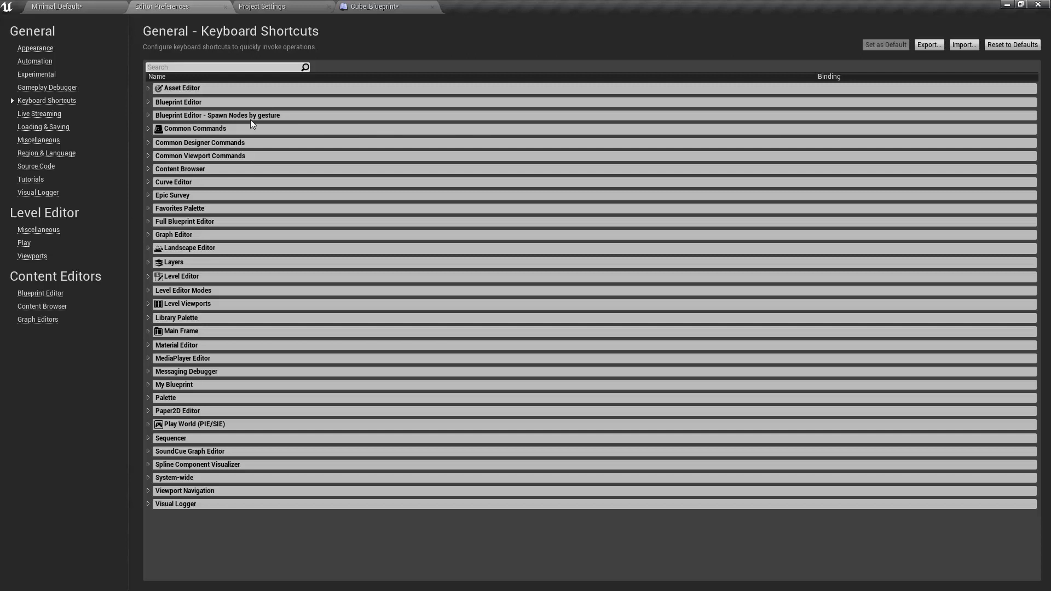
{"action": "left_click", "coordinate": [70, 128]}
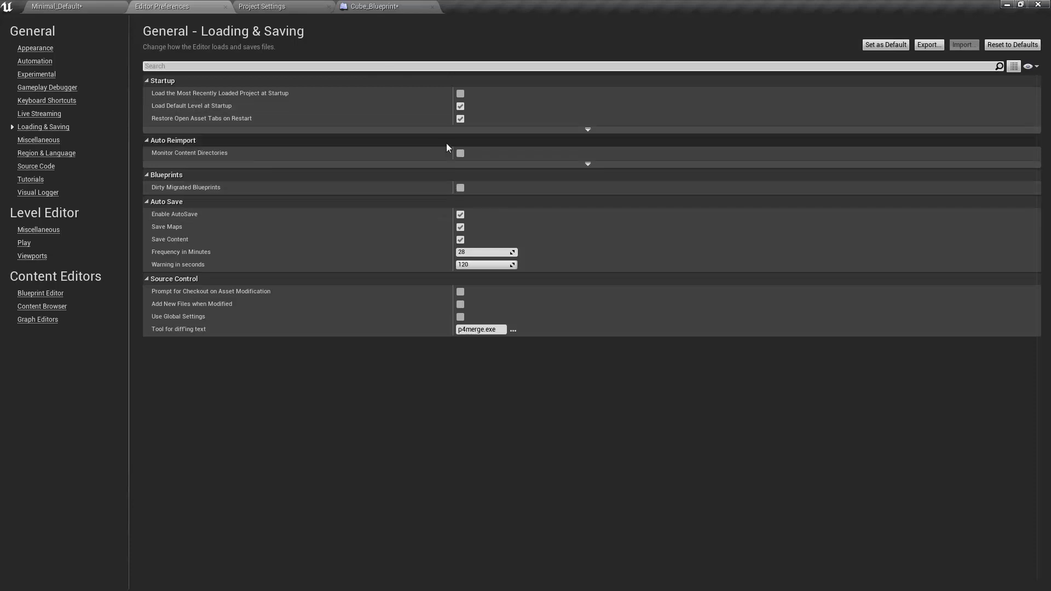
- Toggle Restore Open Asset Tabs on Restart in the startup preferences, leaving it enabled, with a look at the level in between
{"action": "left_click", "coordinate": [460, 118]}
{"action": "left_click", "coordinate": [460, 118]}
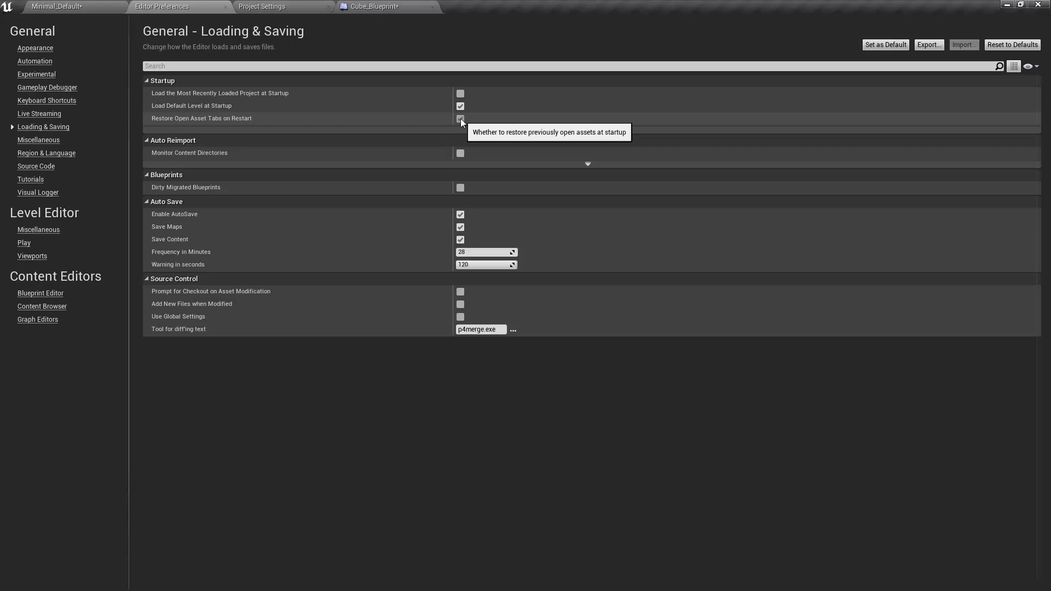
{"action": "left_click", "coordinate": [461, 119]}
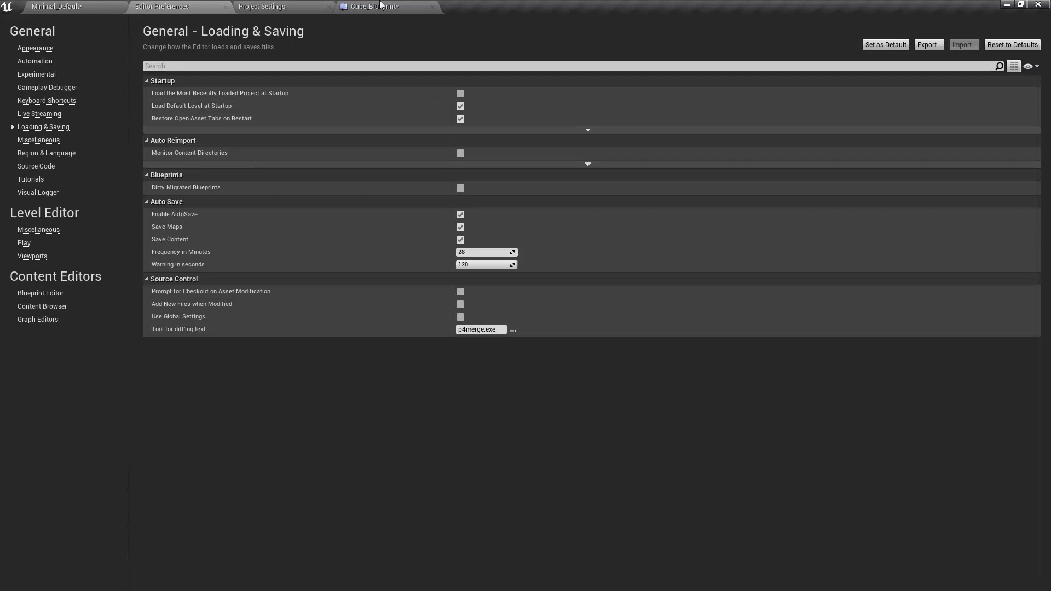
{"action": "left_click", "coordinate": [461, 119]}
{"action": "left_click", "coordinate": [76, 8]}
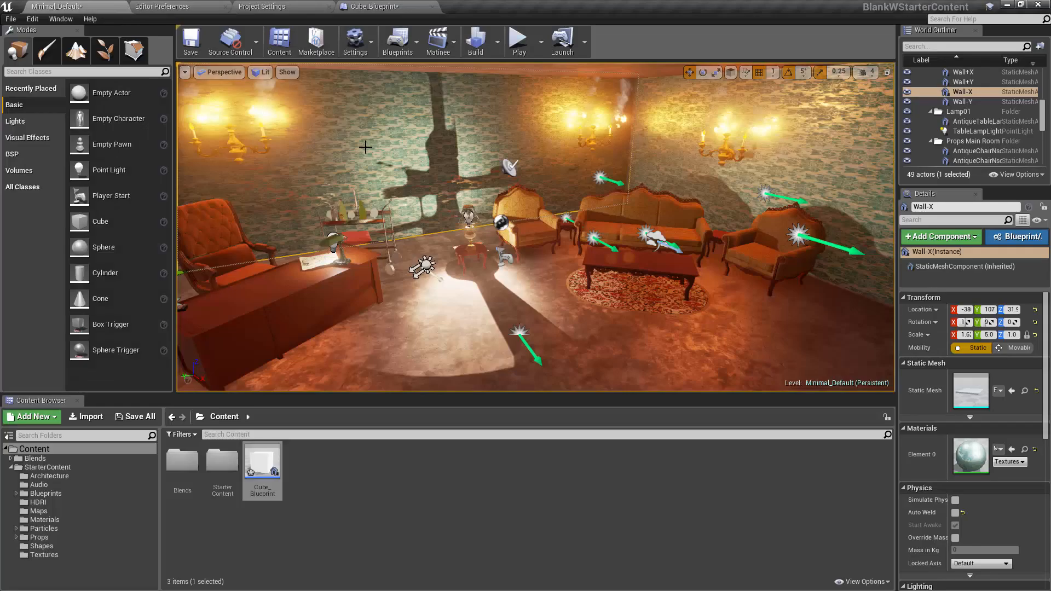
{"action": "left_click", "coordinate": [211, 6]}
{"action": "left_click", "coordinate": [460, 119]}
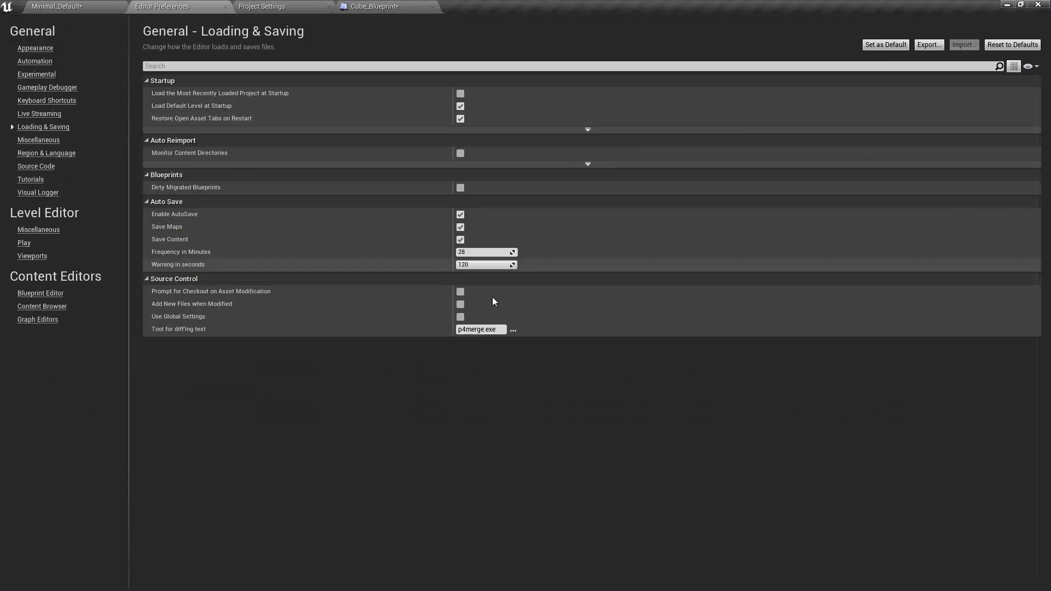
- Turn on Monitor Content Directories for Auto Reimport and review its monitored directories and advanced options
{"action": "left_click", "coordinate": [460, 154]}
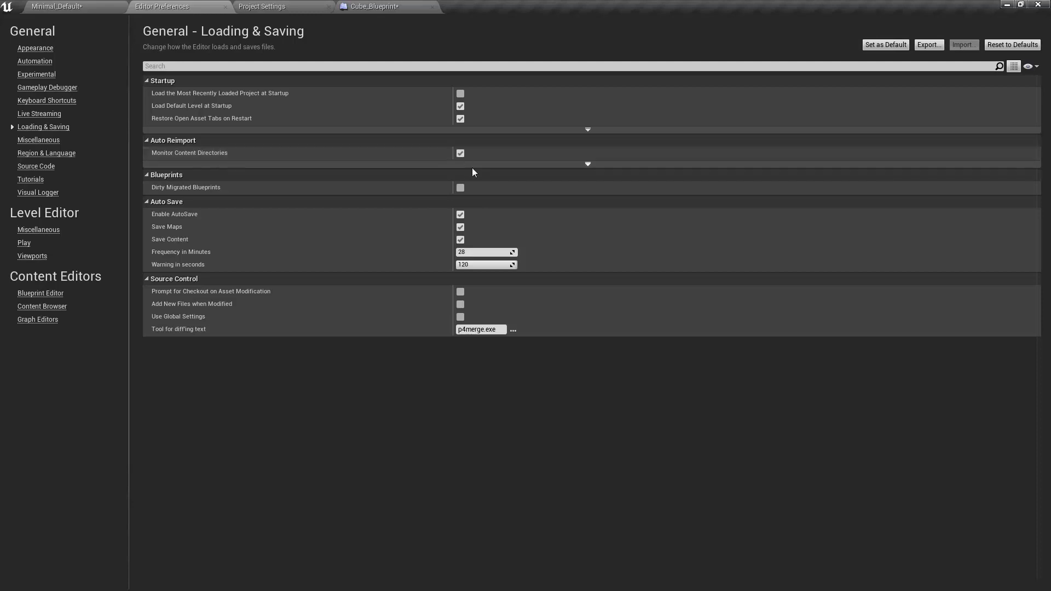
{"action": "left_click", "coordinate": [596, 166]}
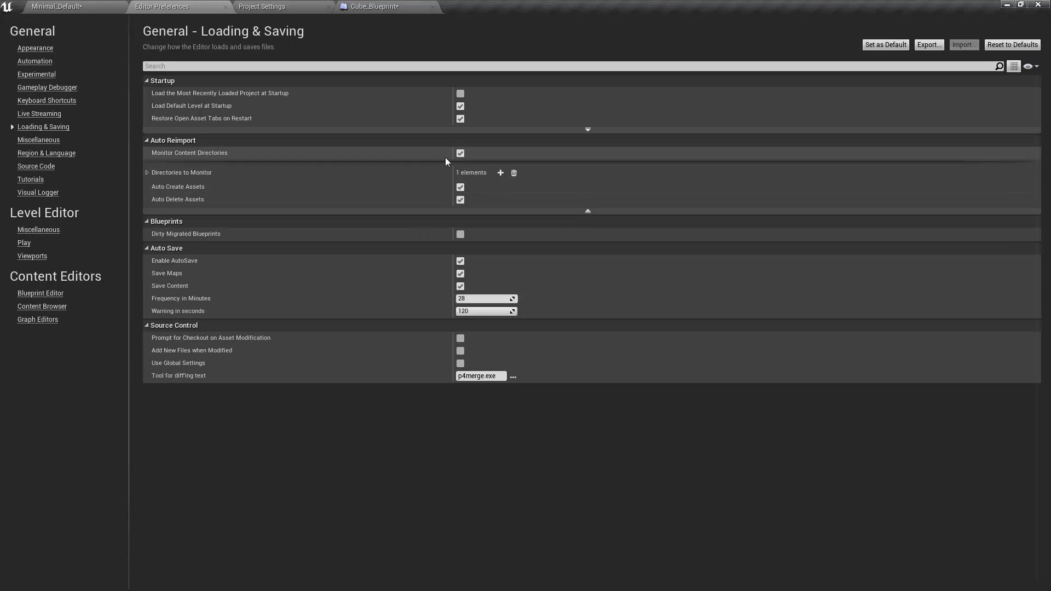
{"action": "left_click", "coordinate": [147, 173]}
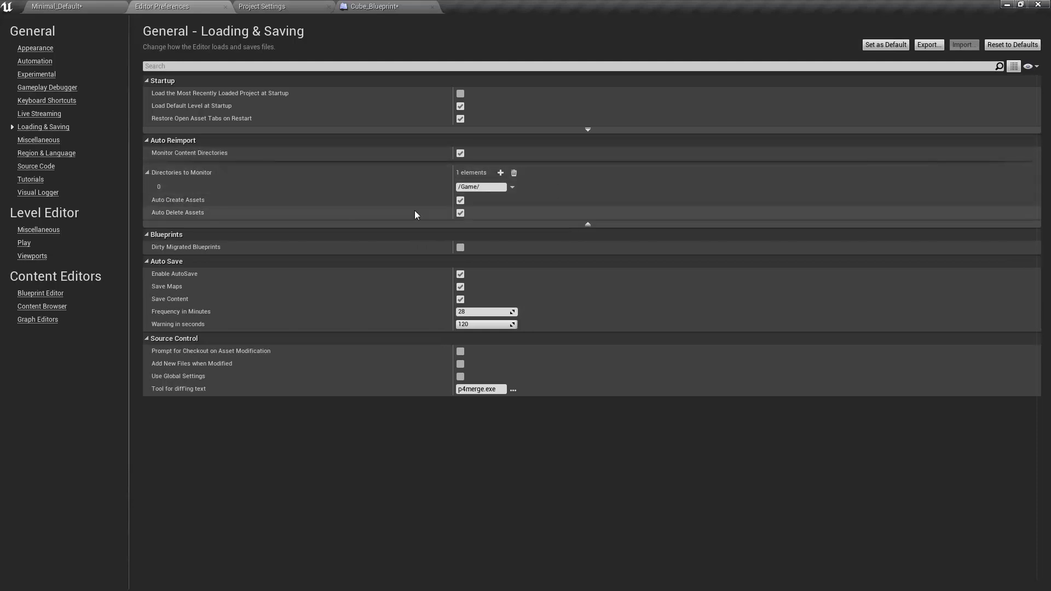
{"action": "left_click", "coordinate": [589, 224]}
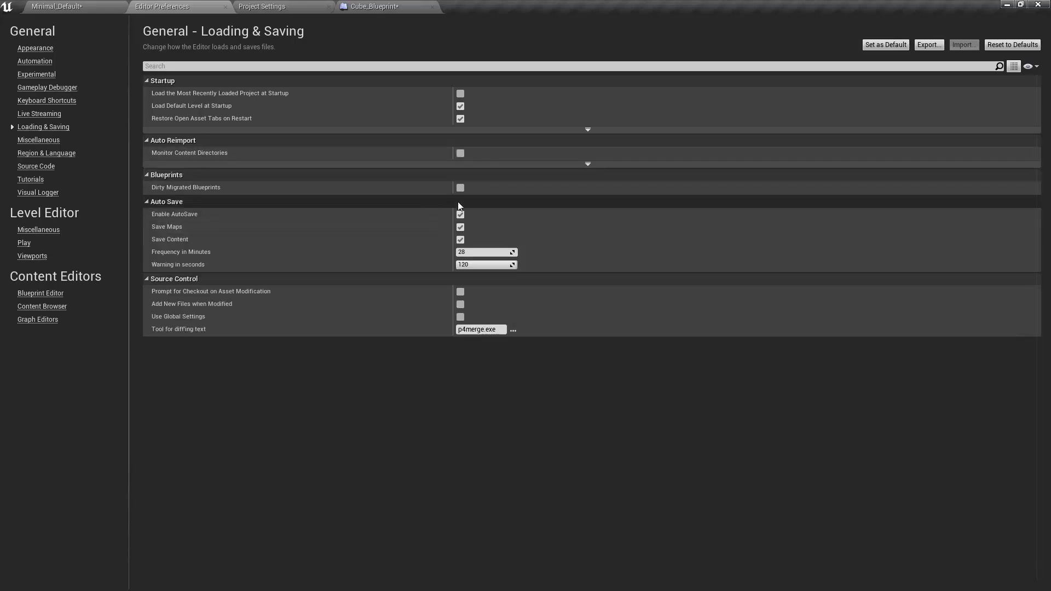
{"action": "left_click", "coordinate": [460, 153]}
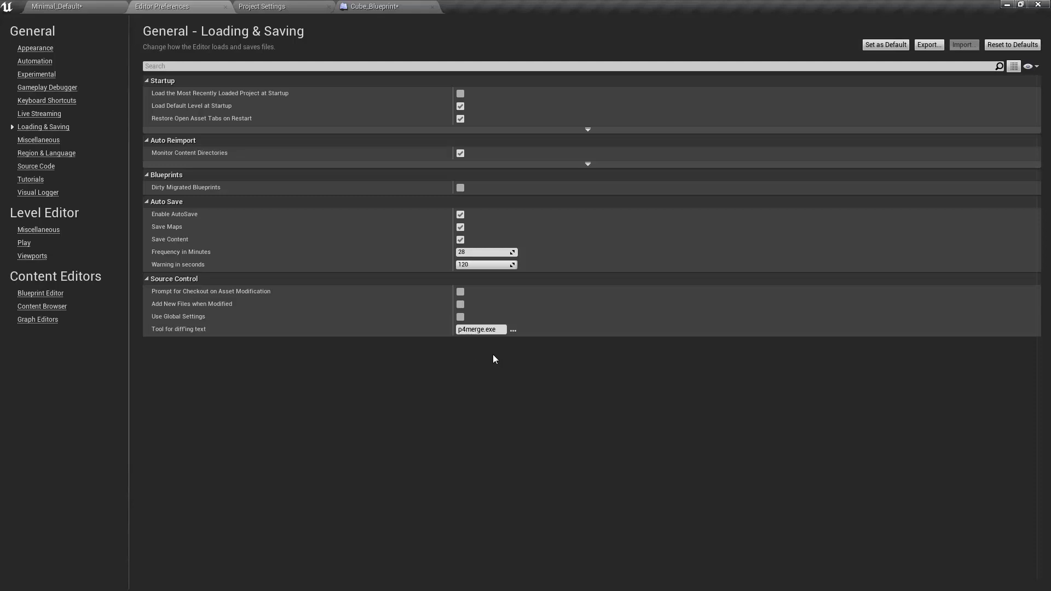
- With AutoSave enabled, set its warning time to 20 seconds and replace that with 909 seconds
{"action": "left_click", "coordinate": [460, 216]}
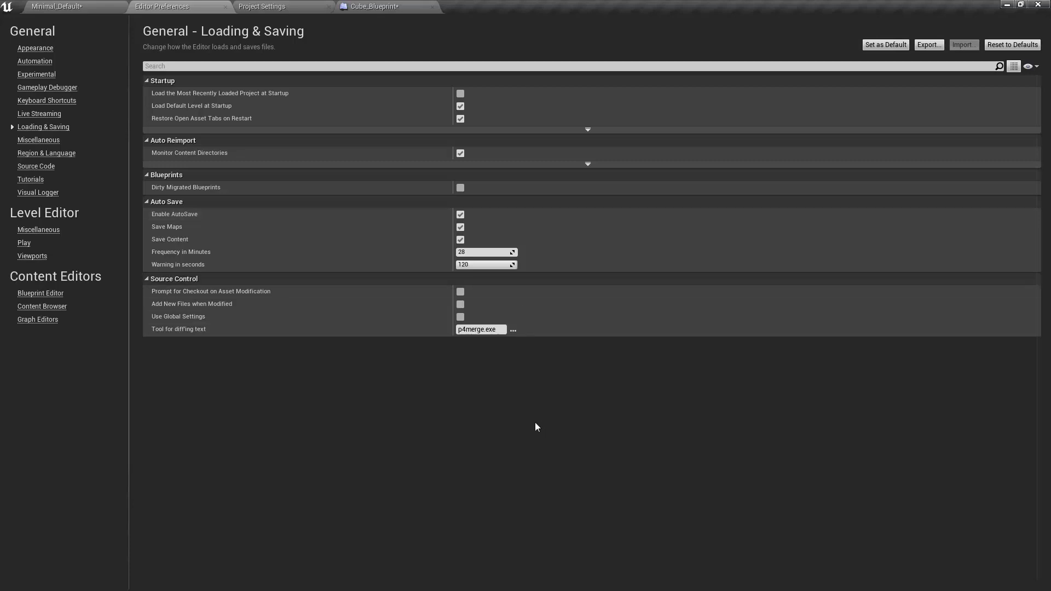
{"action": "left_click", "coordinate": [489, 251]}
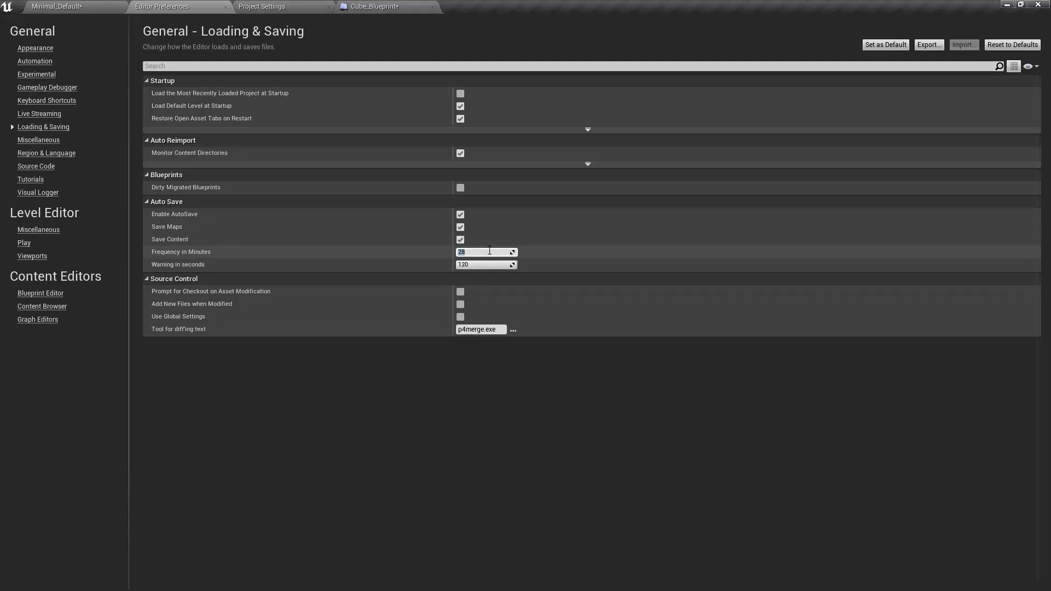
{"action": "key", "text": "Tab"}
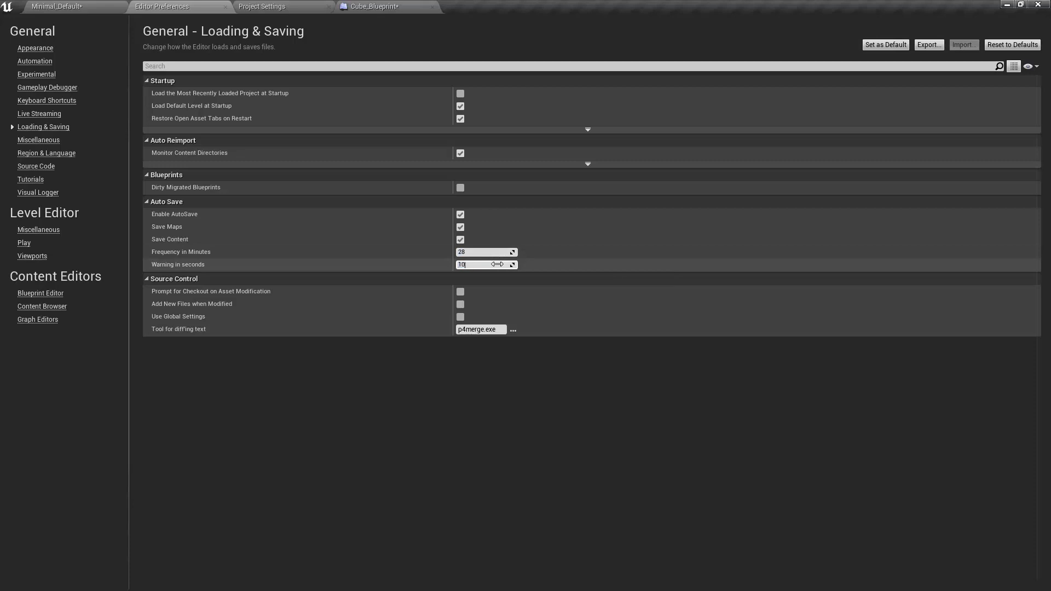
{"action": "type", "text": "20"}
{"action": "key", "text": "Return"}
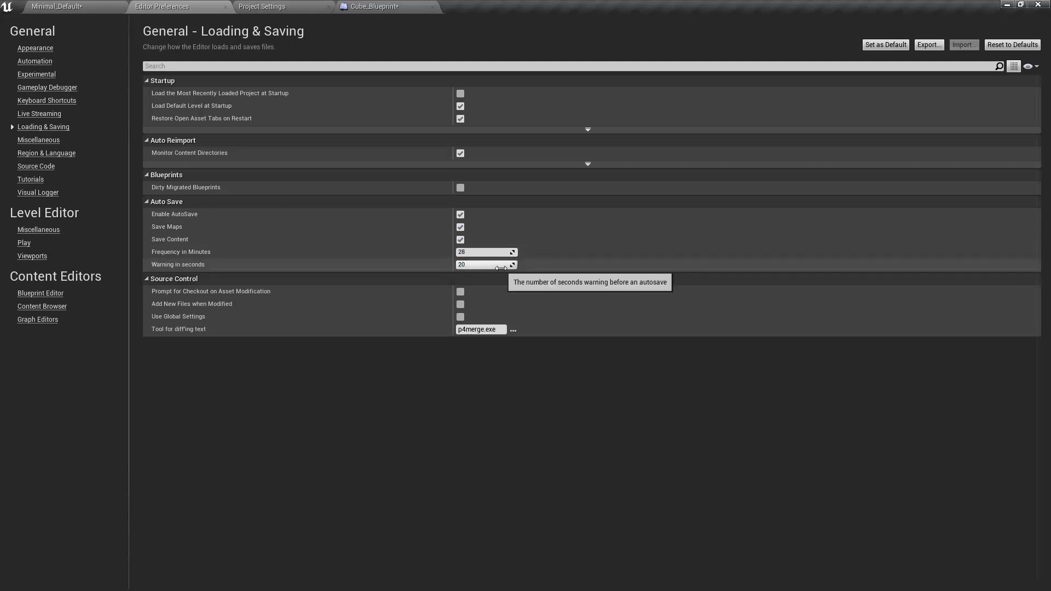
{"action": "left_click", "coordinate": [501, 267]}
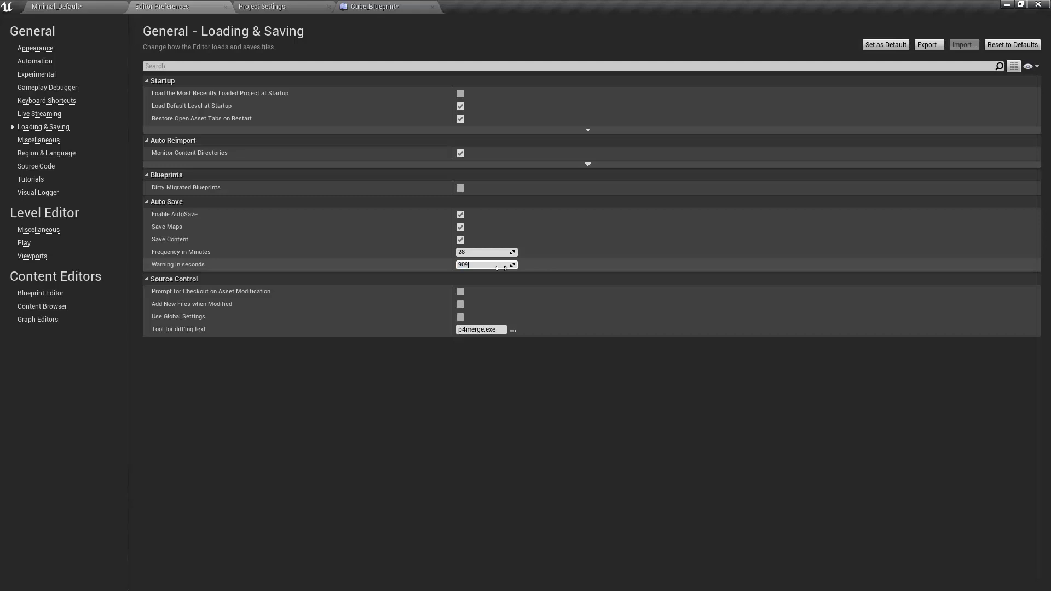
{"action": "left_click", "coordinate": [610, 464]}
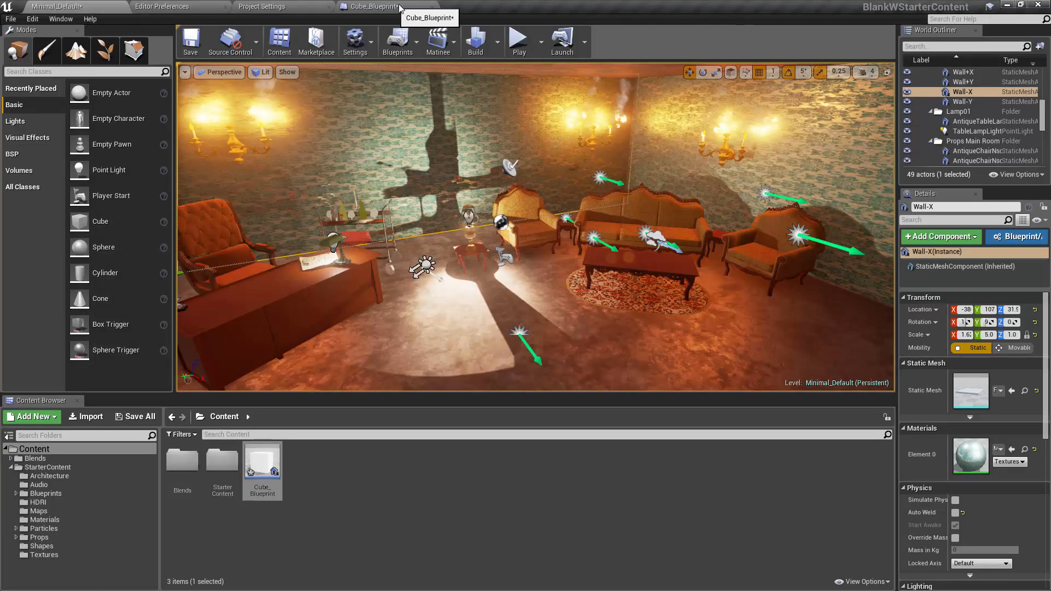
- Return to the level editor and save all modified work, including the level and Cube_Blueprint
{"action": "mouse_move", "coordinate": [253, 478]}
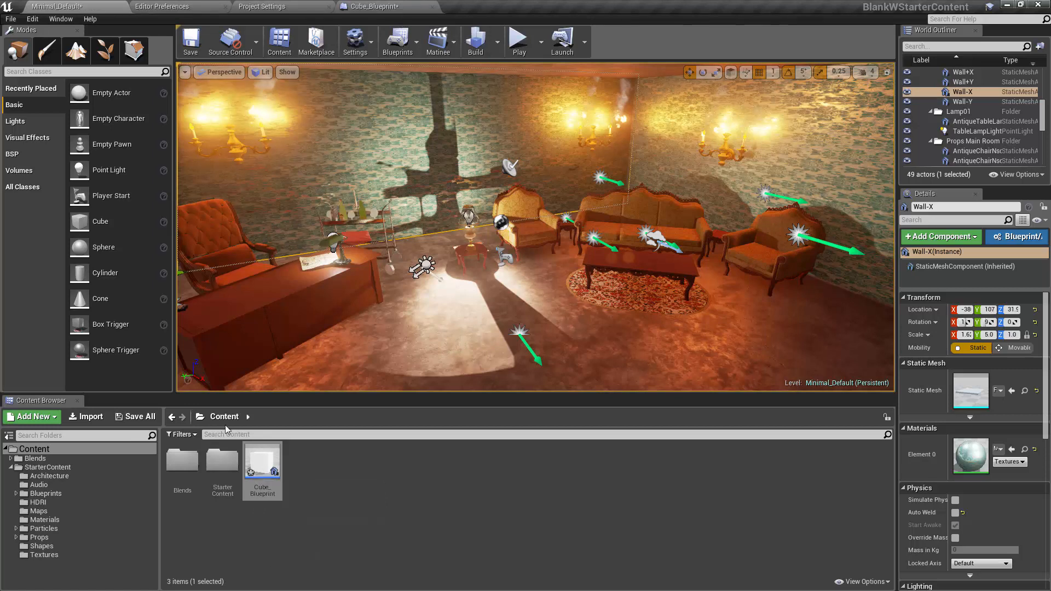
{"action": "left_click", "coordinate": [10, 19]}
{"action": "left_click", "coordinate": [34, 111]}
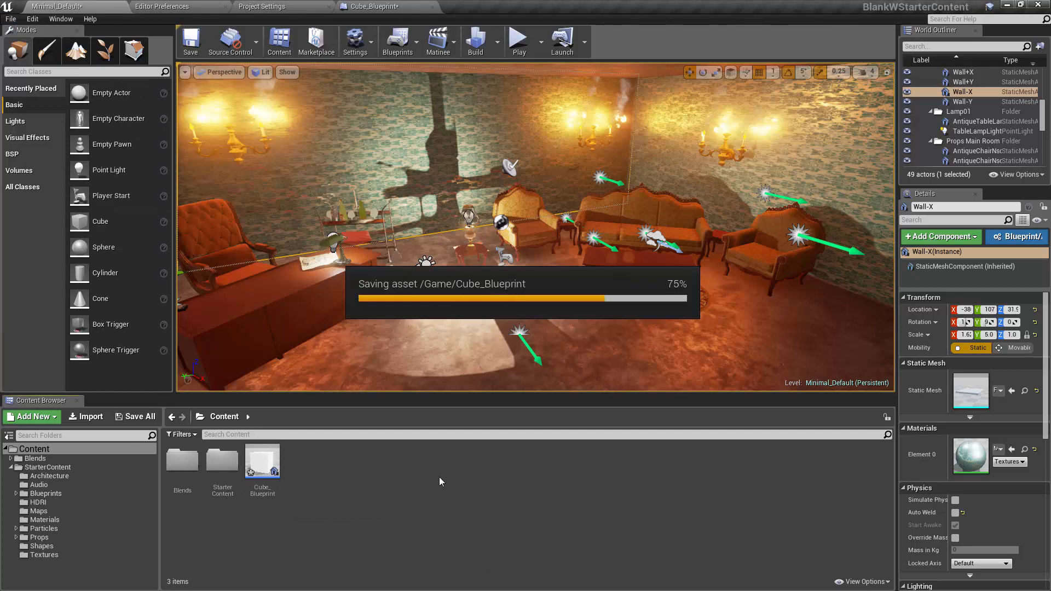
- Turn on Show Frame Rate and Memory in the general Miscellaneous preferences and view the read-out in the level editor
{"action": "left_click", "coordinate": [290, 7]}
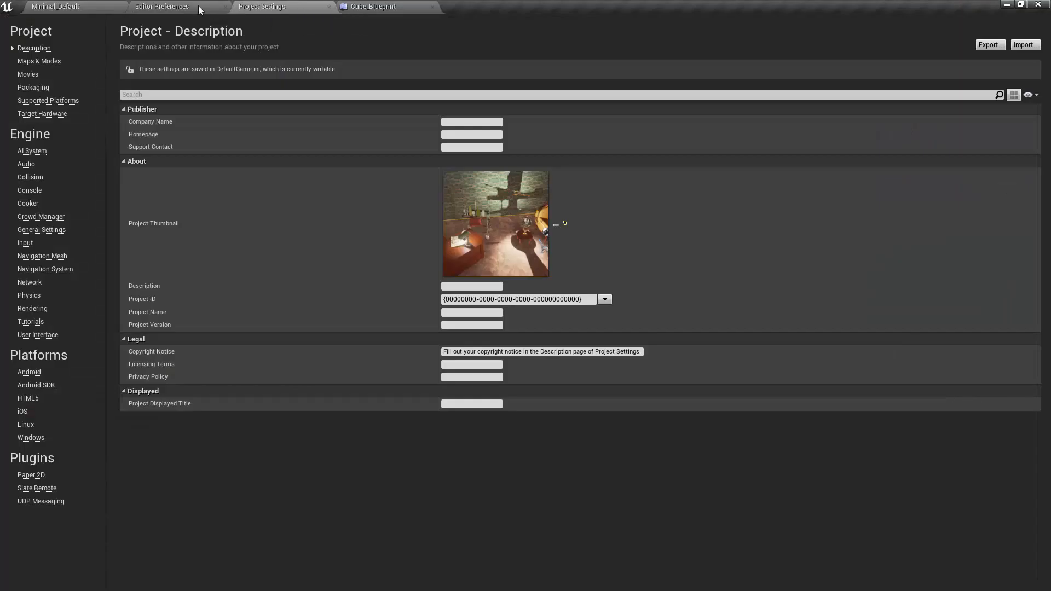
{"action": "left_click", "coordinate": [195, 6]}
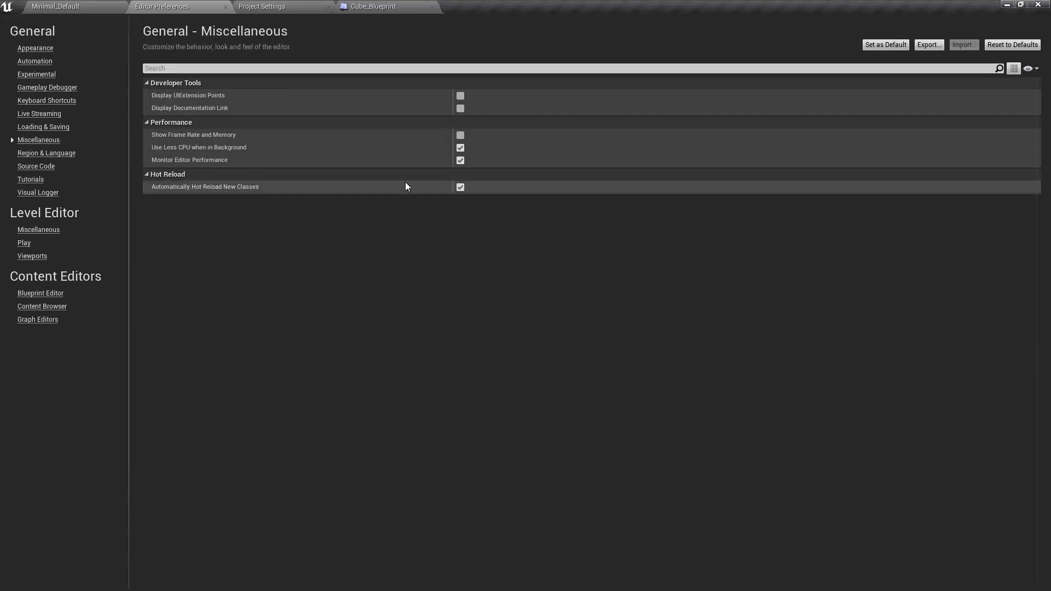
{"action": "left_click", "coordinate": [461, 136]}
{"action": "left_click", "coordinate": [103, 8]}
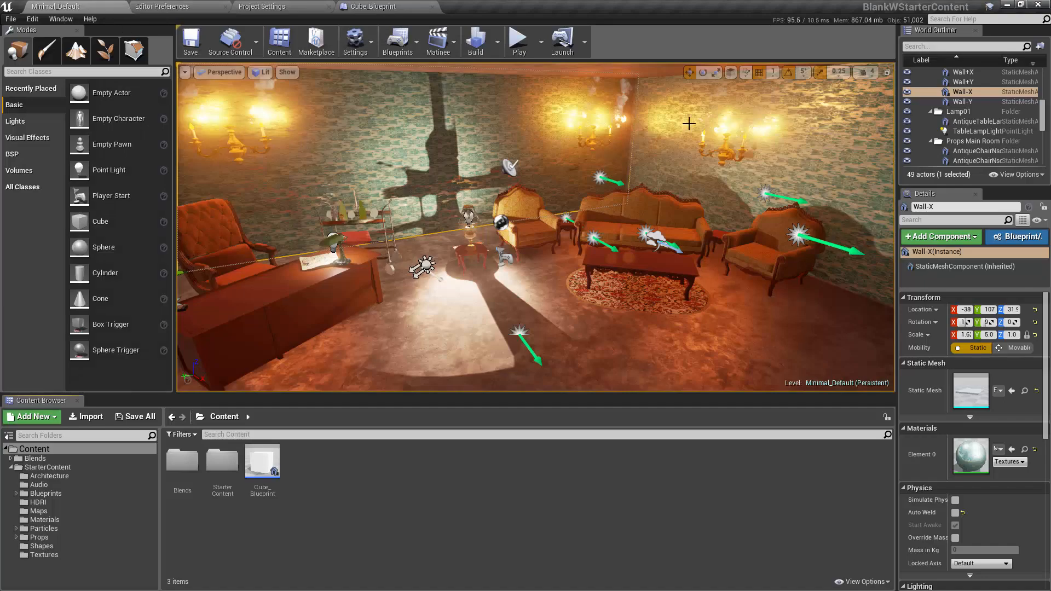
- Turn on Show Stats in the viewport options and return to the scene to view the on-screen statistics
{"action": "left_click", "coordinate": [184, 72]}
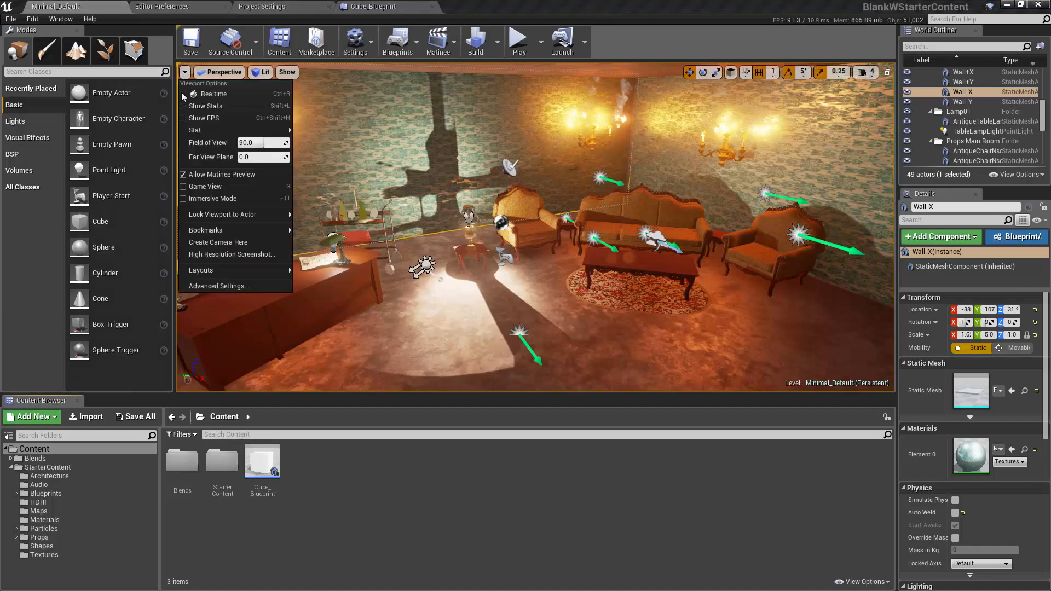
{"action": "left_click", "coordinate": [183, 106]}
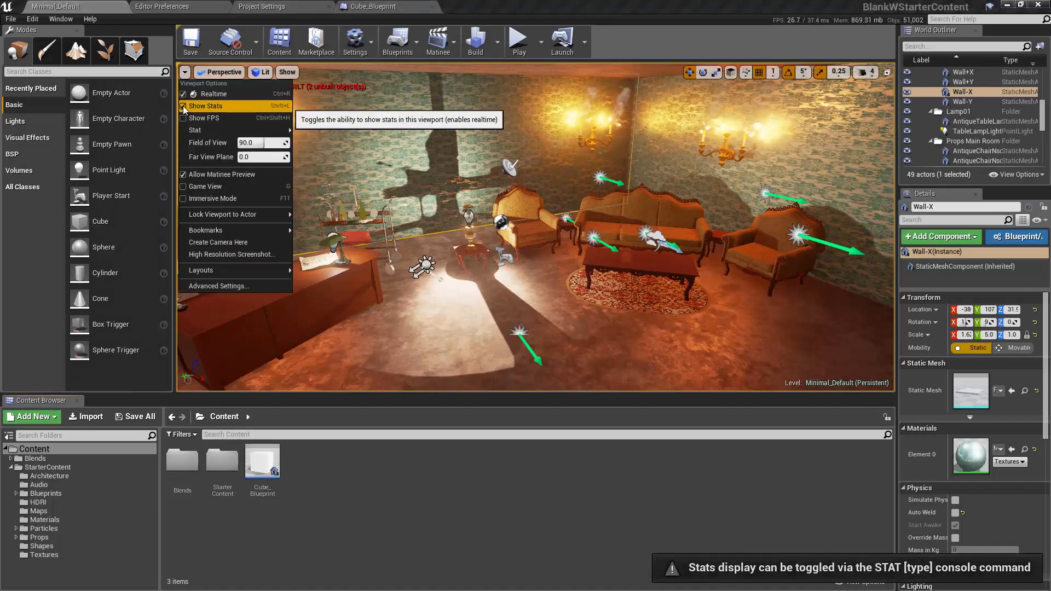
{"action": "mouse_move", "coordinate": [196, 130]}
{"action": "left_click", "coordinate": [783, 6]}
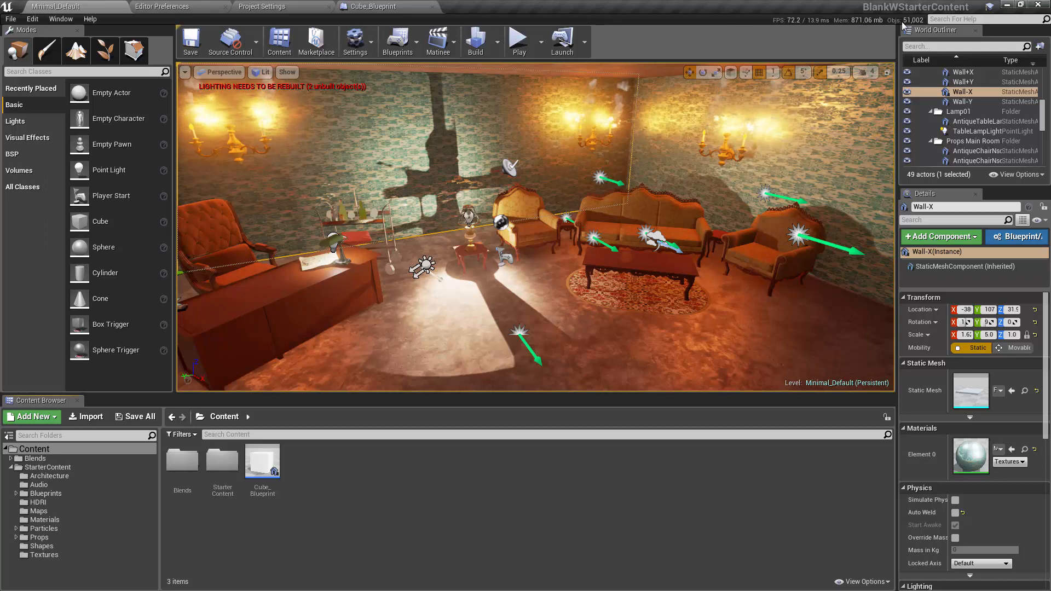
- Turn off Show Stats and Realtime for the viewport and look through the available Stat categories
{"action": "left_click", "coordinate": [188, 80]}
{"action": "left_click", "coordinate": [185, 71]}
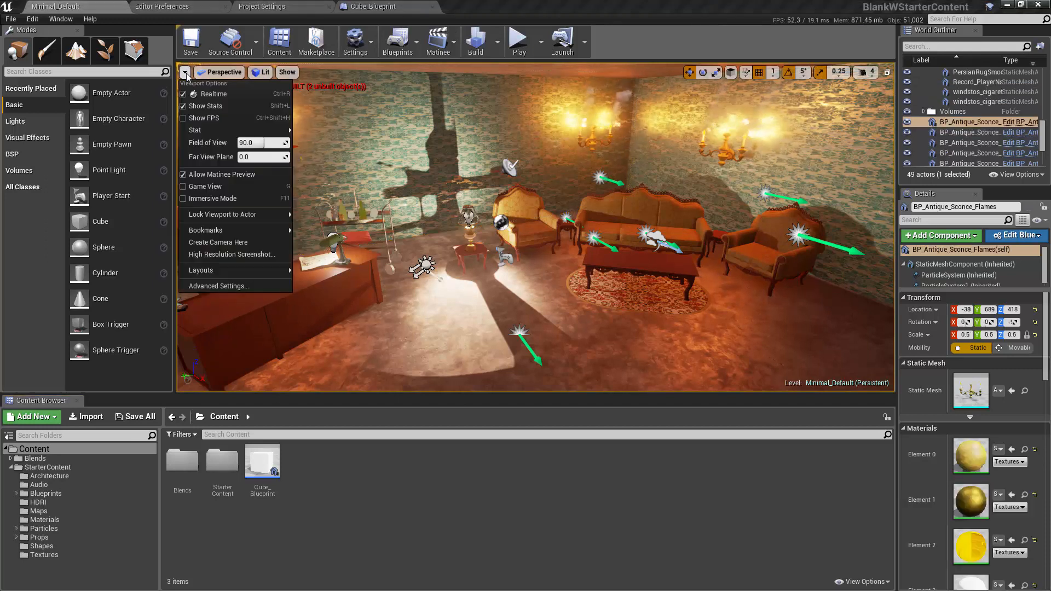
{"action": "left_click", "coordinate": [183, 107]}
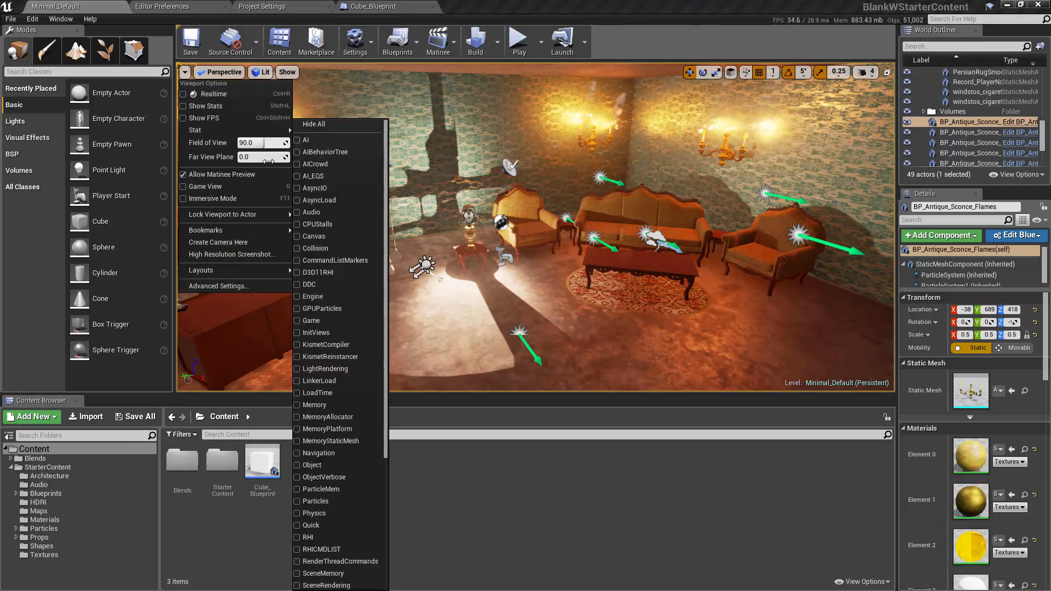
{"action": "left_click", "coordinate": [692, 20]}
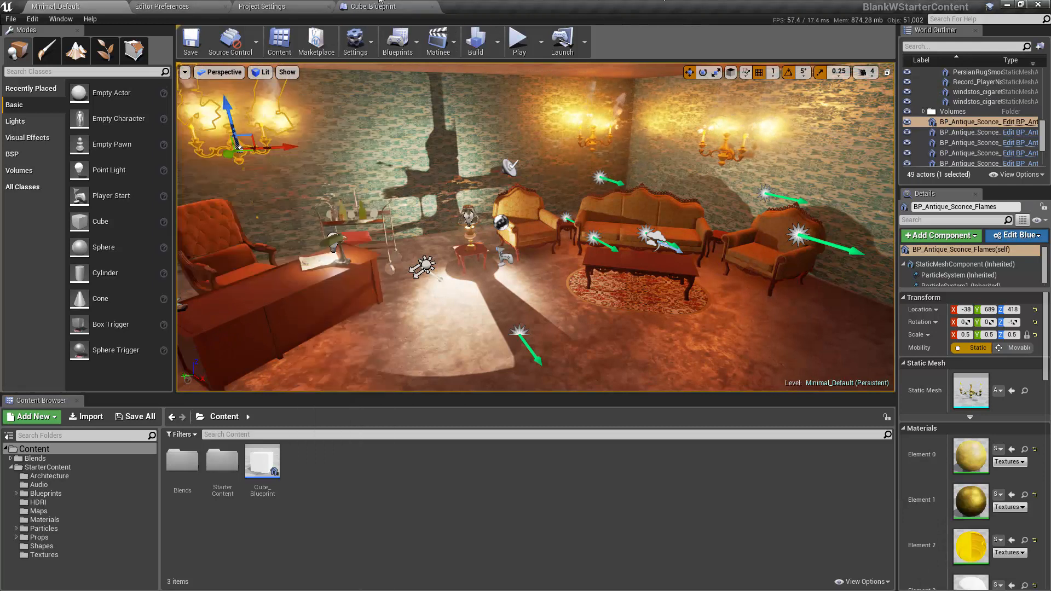
- Turn off Show Frame Rate and Memory in the general Miscellaneous editor preferences
{"action": "left_click", "coordinate": [196, 5]}
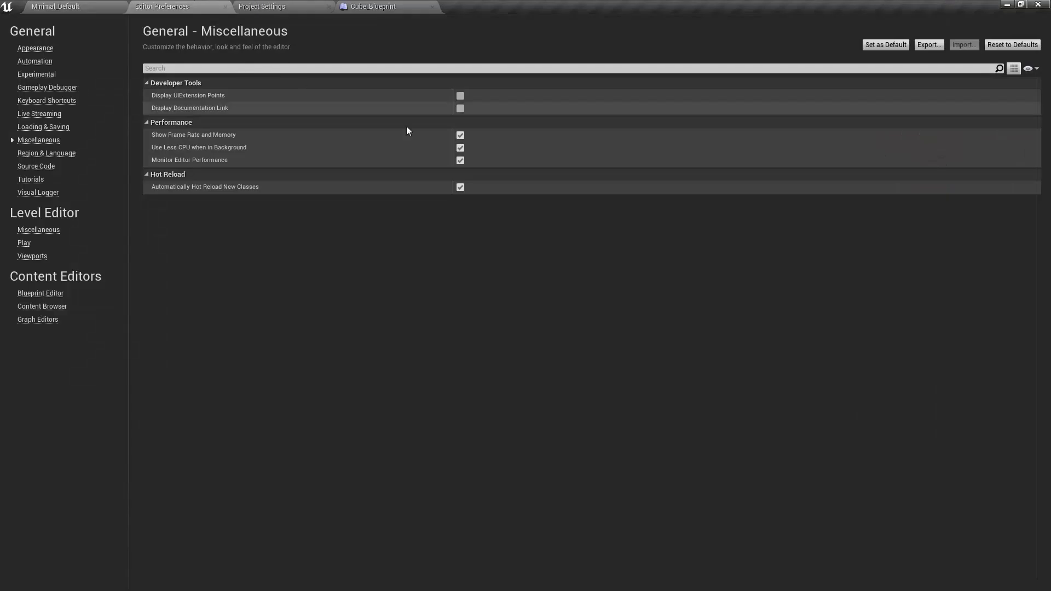
{"action": "left_click", "coordinate": [460, 135]}
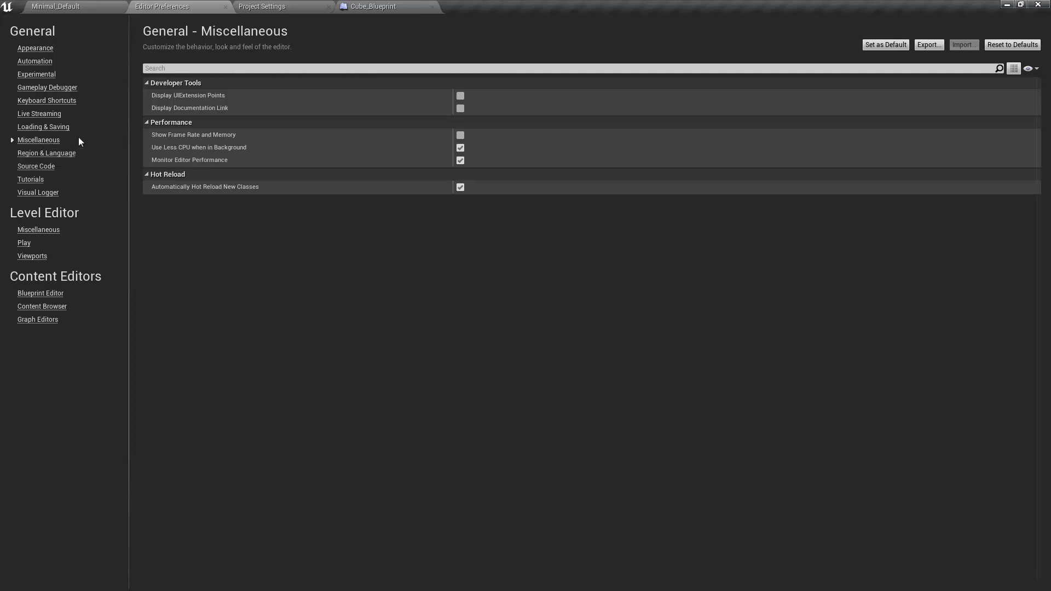
- In the Viewports grid snapping preferences, insert an entry at the start of Decimal Grid Sizes and set indexes 0 and 1 to 1.0 and 2.5
{"action": "left_click", "coordinate": [32, 256]}
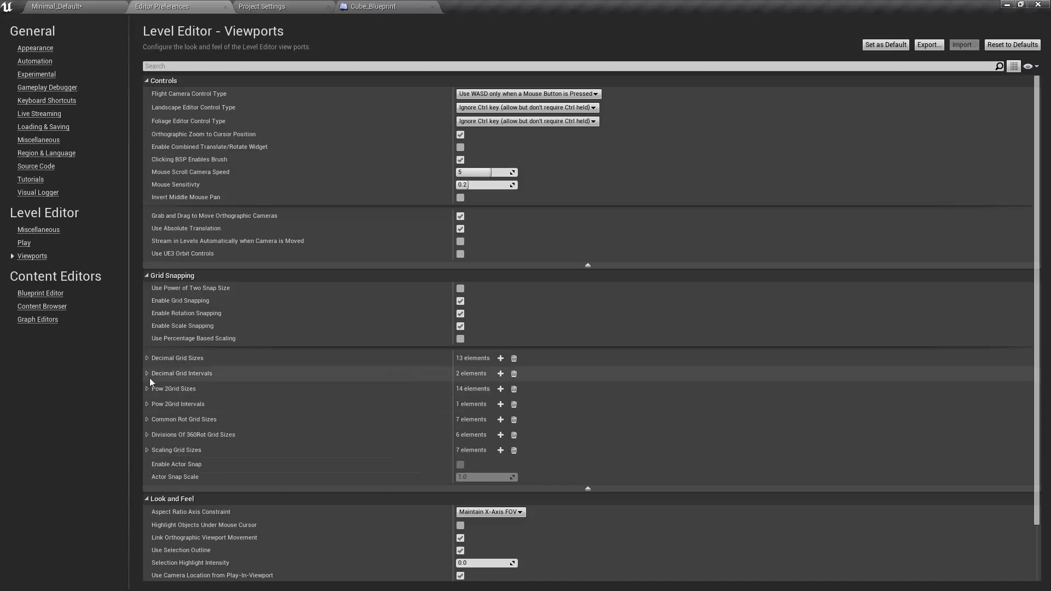
{"action": "left_click", "coordinate": [146, 359]}
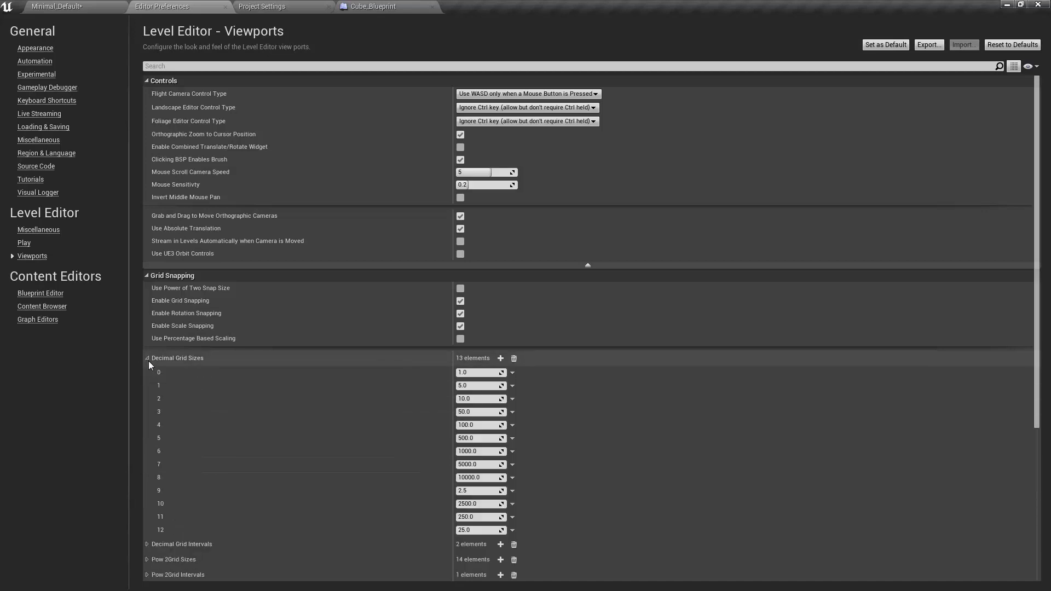
{"action": "scroll", "coordinate": [288, 379], "scroll_direction": "down", "scroll_amount": 4}
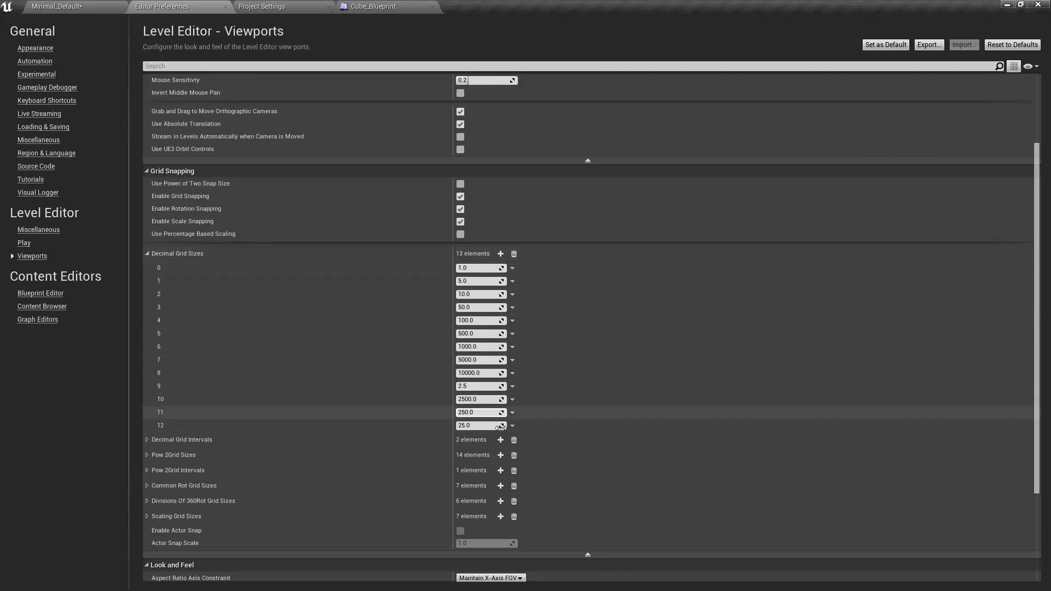
{"action": "left_click", "coordinate": [513, 269]}
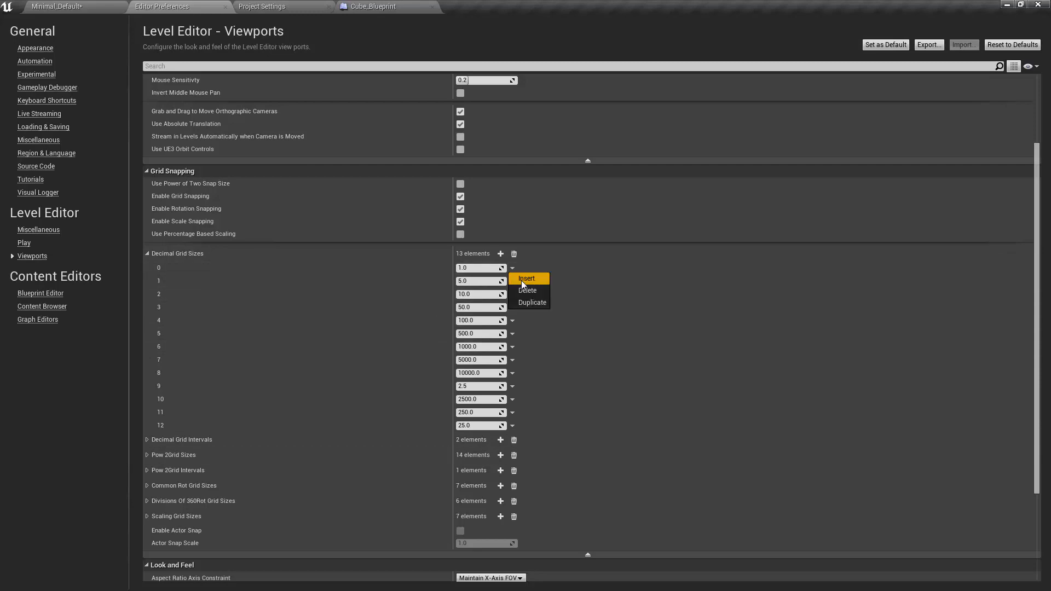
{"action": "left_click", "coordinate": [524, 279]}
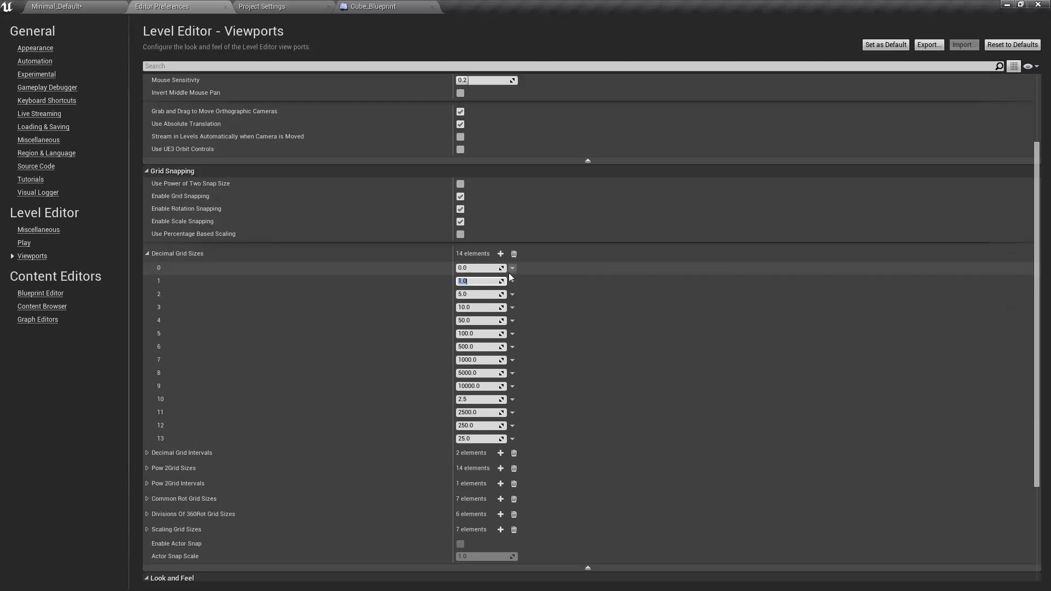
{"action": "left_click", "coordinate": [489, 270]}
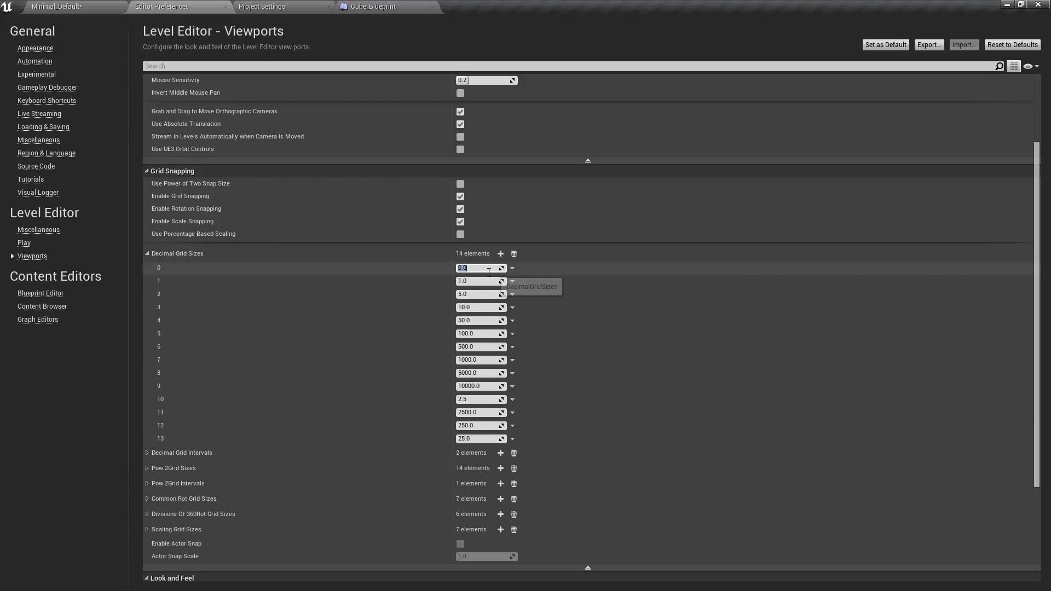
{"action": "type", "text": "1"}
{"action": "left_click", "coordinate": [488, 281]}
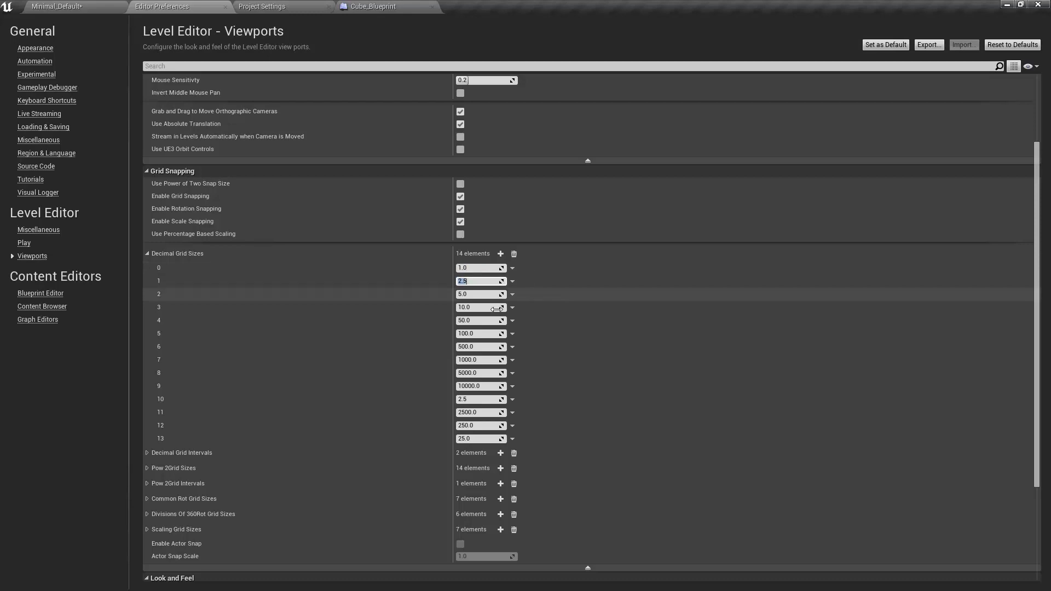
- Insert a Decimal Grid Sizes entry at index 4, before 50.0, and set it to 25.0
{"action": "left_click", "coordinate": [513, 322]}
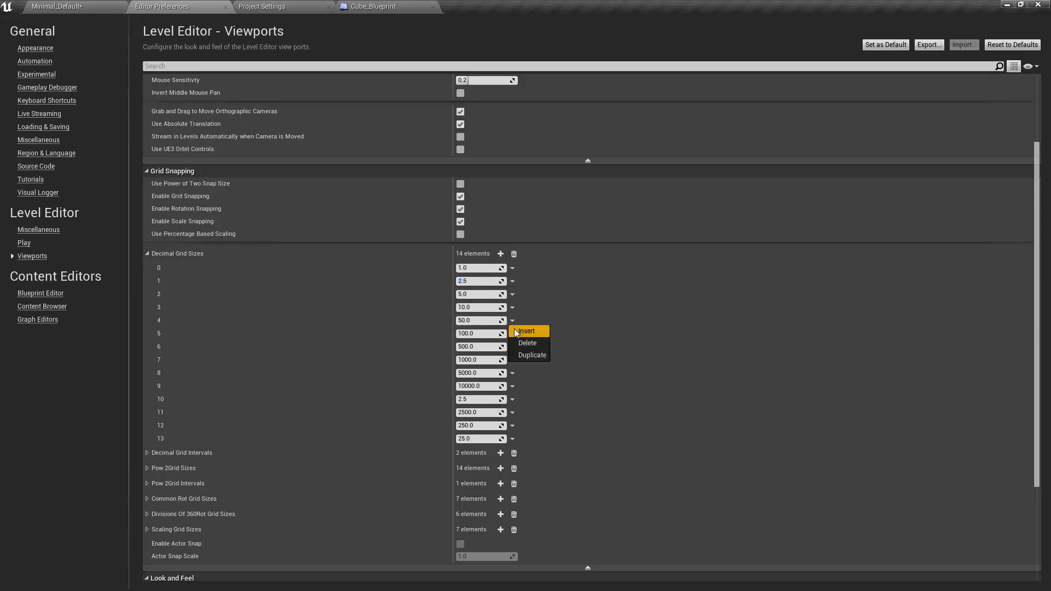
{"action": "left_click", "coordinate": [523, 333]}
{"action": "left_click", "coordinate": [485, 321]}
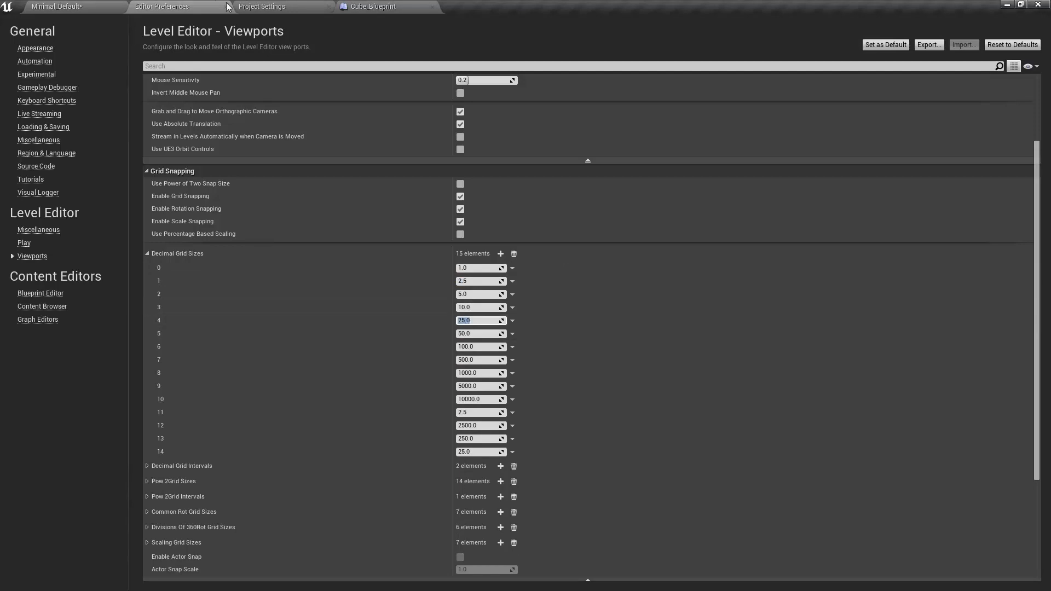
- Check the grid snap size list in the level editor viewport, and return to the editor preferences
{"action": "left_click", "coordinate": [97, 7]}
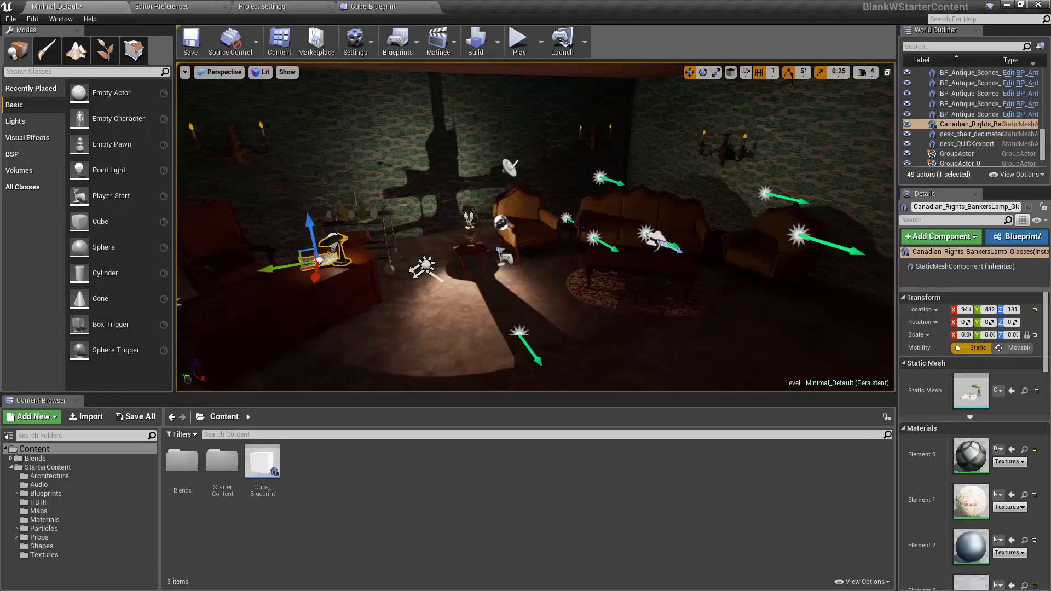
{"action": "left_click", "coordinate": [774, 73]}
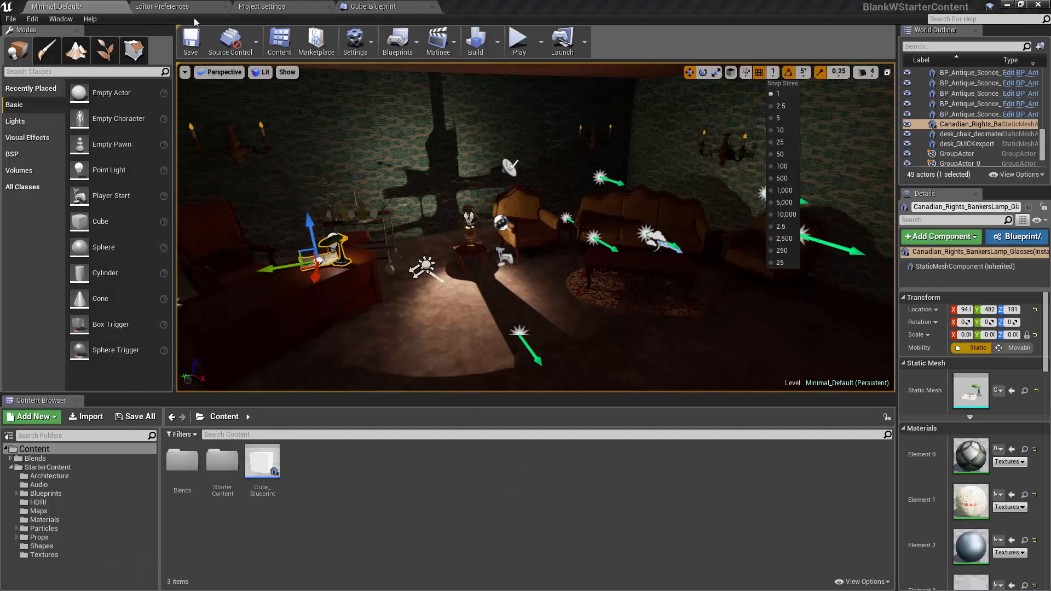
{"action": "left_click", "coordinate": [174, 7]}
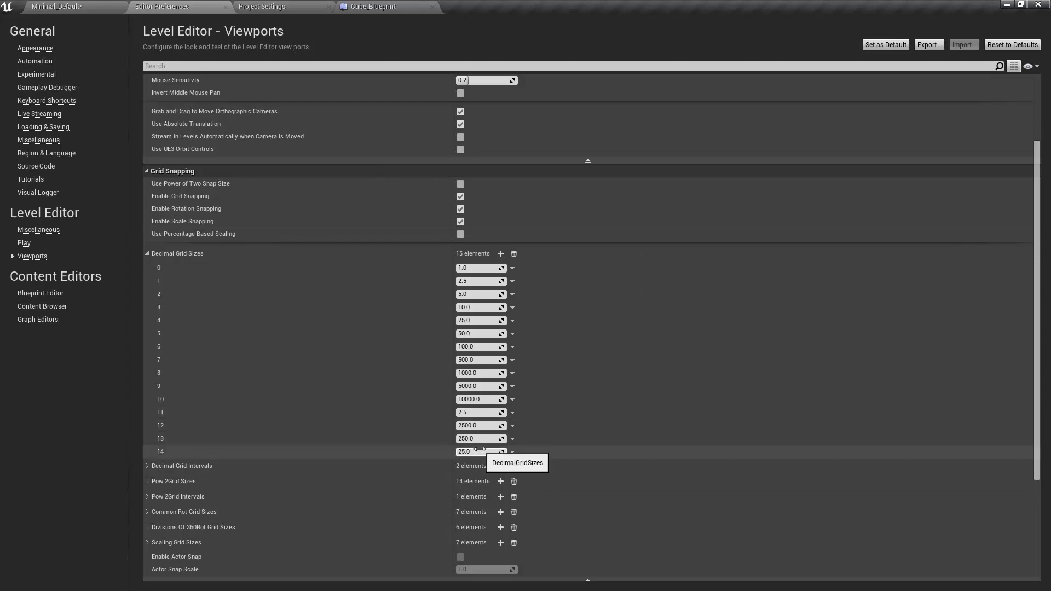
- Turn on Draw midpoint arrows in Blueprints in the Blueprint Editor preferences and view the wires in Cube_Blueprint's event graph
{"action": "left_click", "coordinate": [44, 294]}
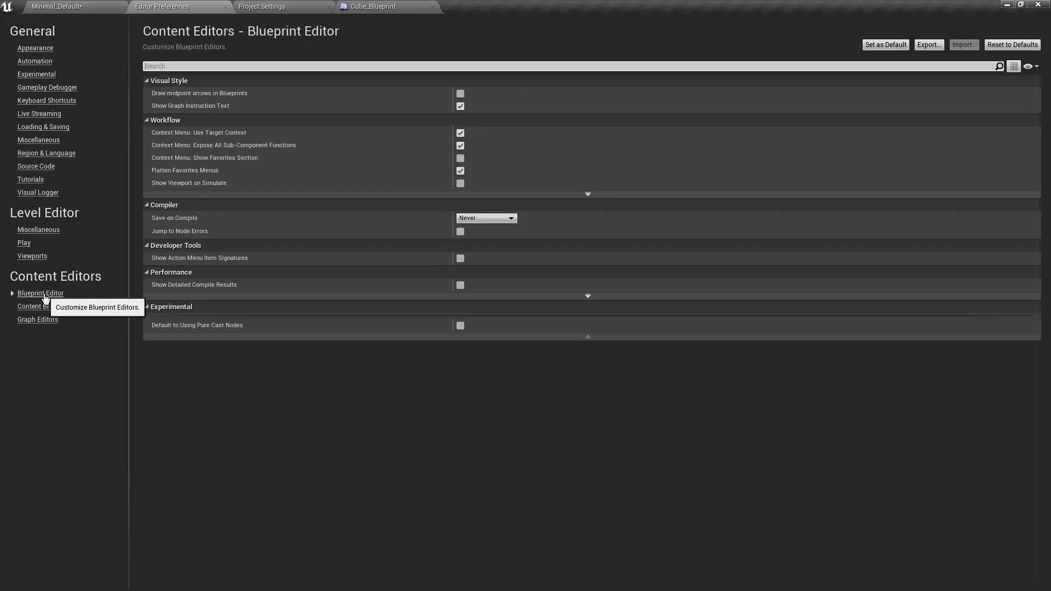
{"action": "left_click", "coordinate": [461, 94]}
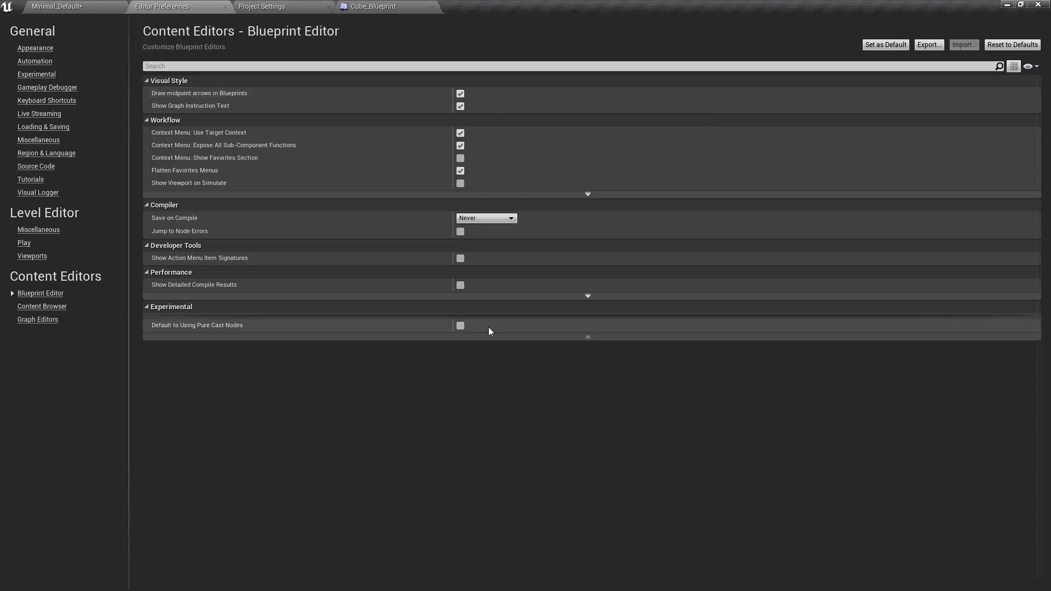
{"action": "left_click", "coordinate": [398, 6]}
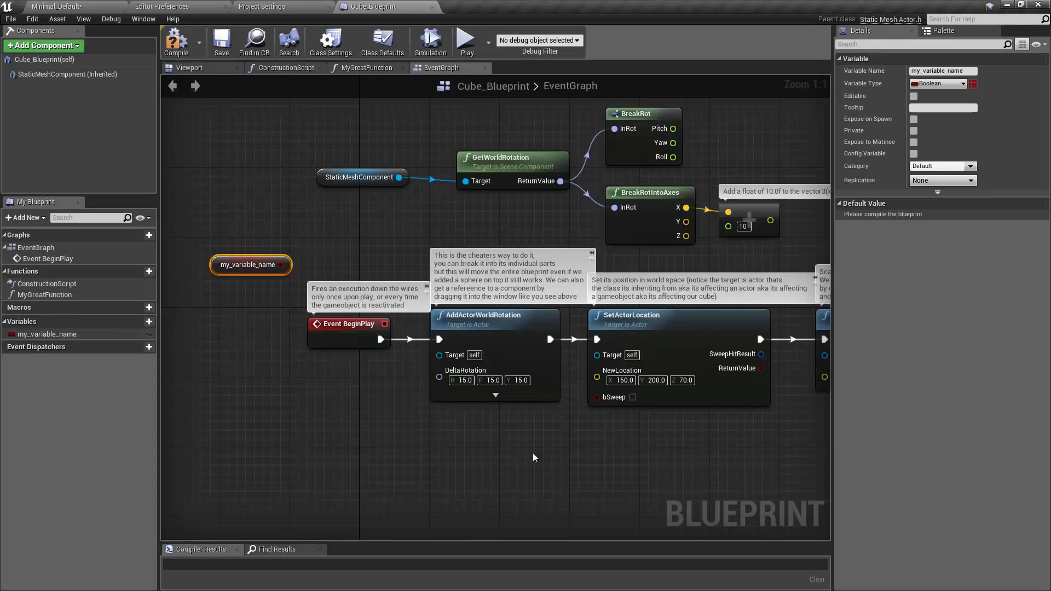
{"action": "right_click_drag", "start_coordinate": [547, 455], "coordinate": [496, 433]}
- Turn on Simulation for Cube_Blueprint and trace the wires running from StaticMeshComponent and Event BeginPlay
{"action": "left_click", "coordinate": [430, 41]}
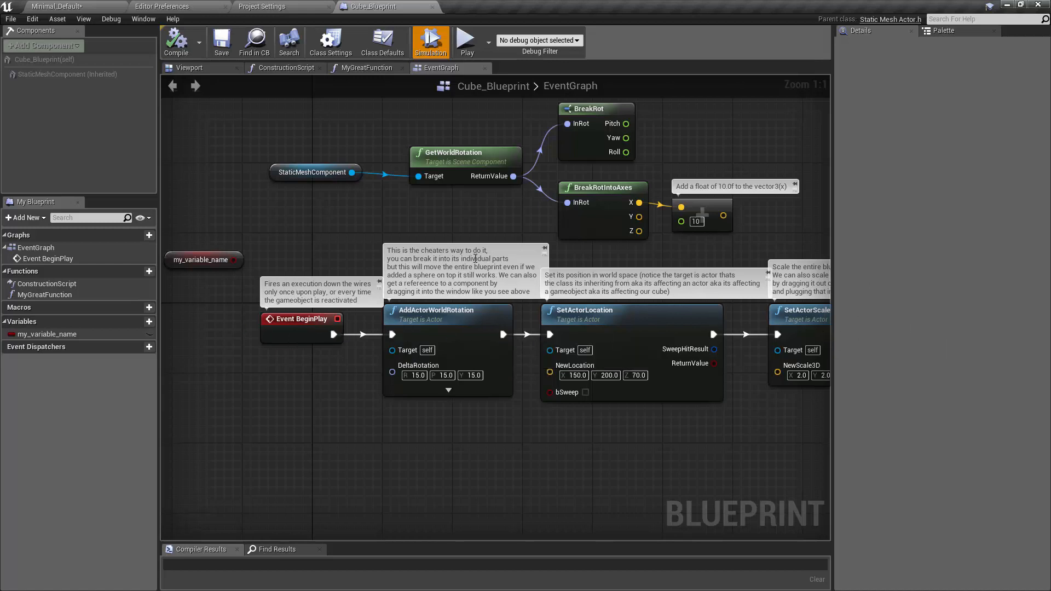
{"action": "left_click_drag", "start_coordinate": [352, 172], "coordinate": [399, 348]}
{"action": "left_click_drag", "start_coordinate": [334, 335], "coordinate": [605, 209]}
{"action": "key", "text": "Escape"}
- Turn off Draw midpoint arrows in Blueprints, and select the StaticMeshComponent and GetWorldRotation nodes in Cube_Blueprint to inspect their wire
{"action": "left_click", "coordinate": [180, 7]}
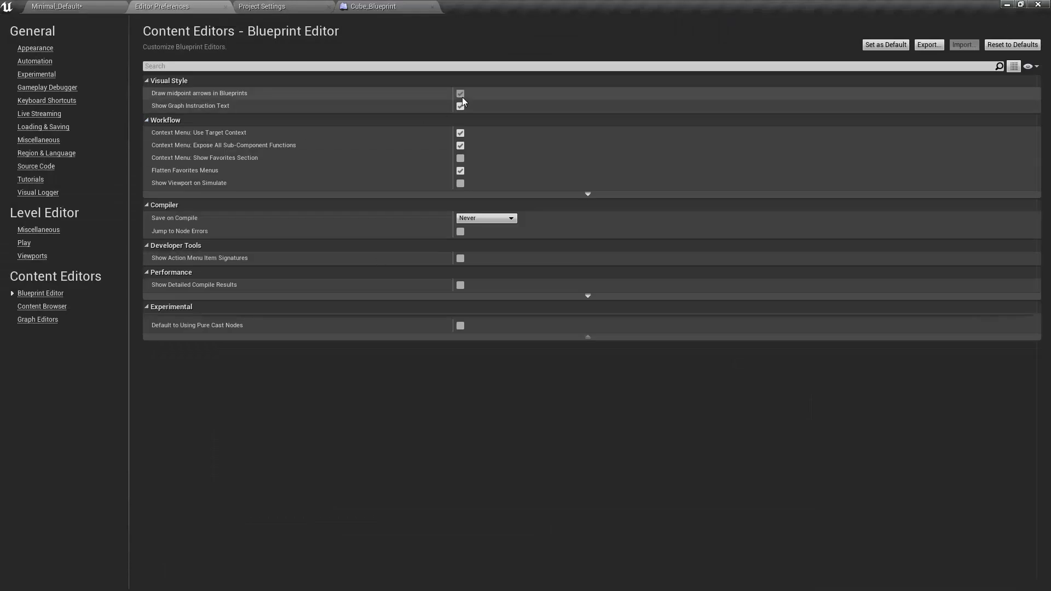
{"action": "left_click", "coordinate": [402, 7]}
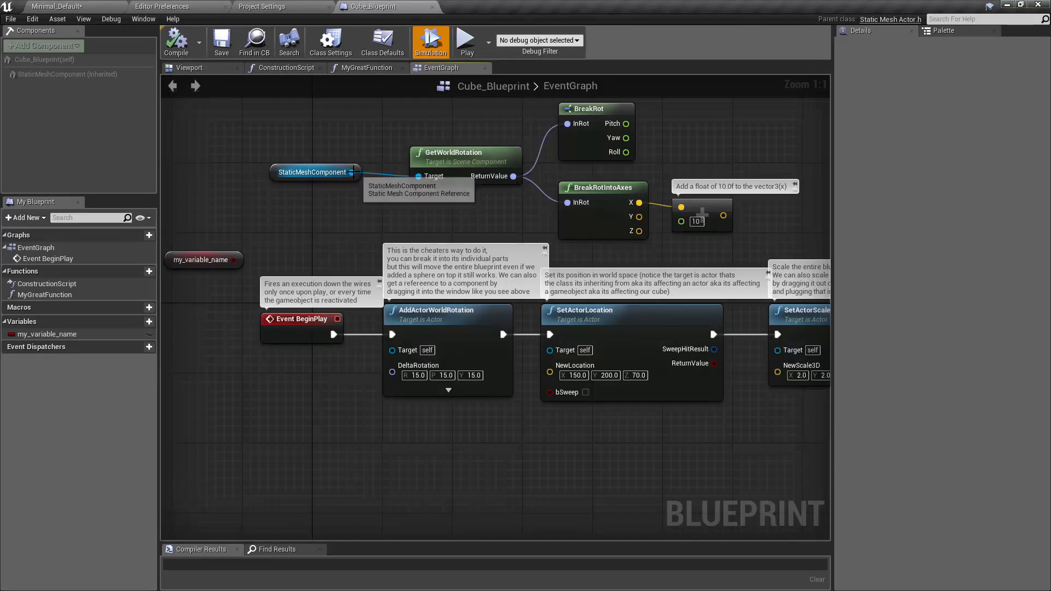
{"action": "left_click", "coordinate": [343, 173]}
{"action": "left_click", "coordinate": [450, 167], "text": "shift"}
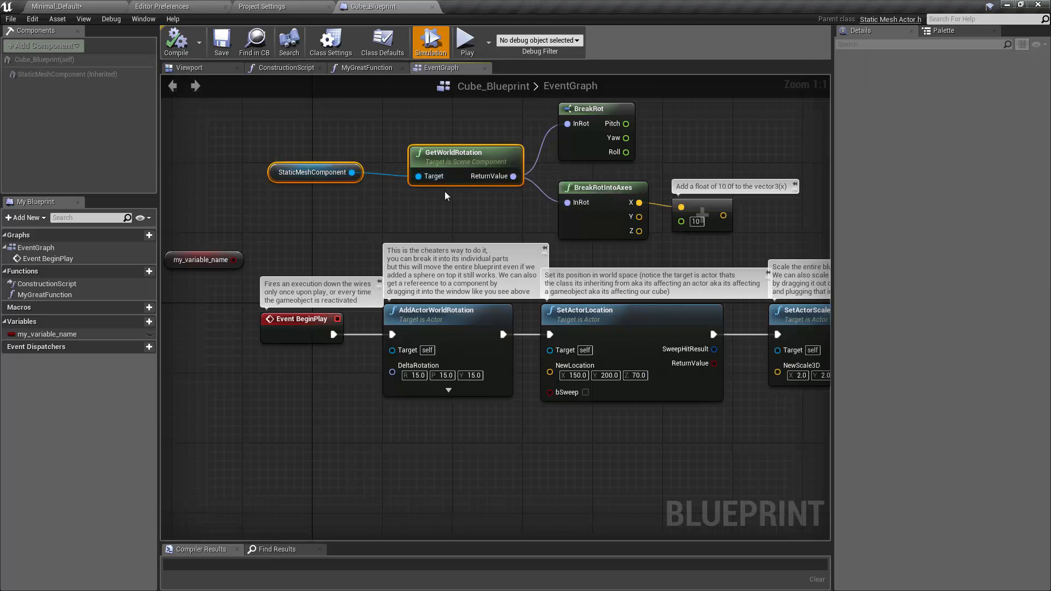
- Open the Graph Editors preferences and review the pin style, pin colors and node title colors
{"action": "left_click", "coordinate": [169, 7]}
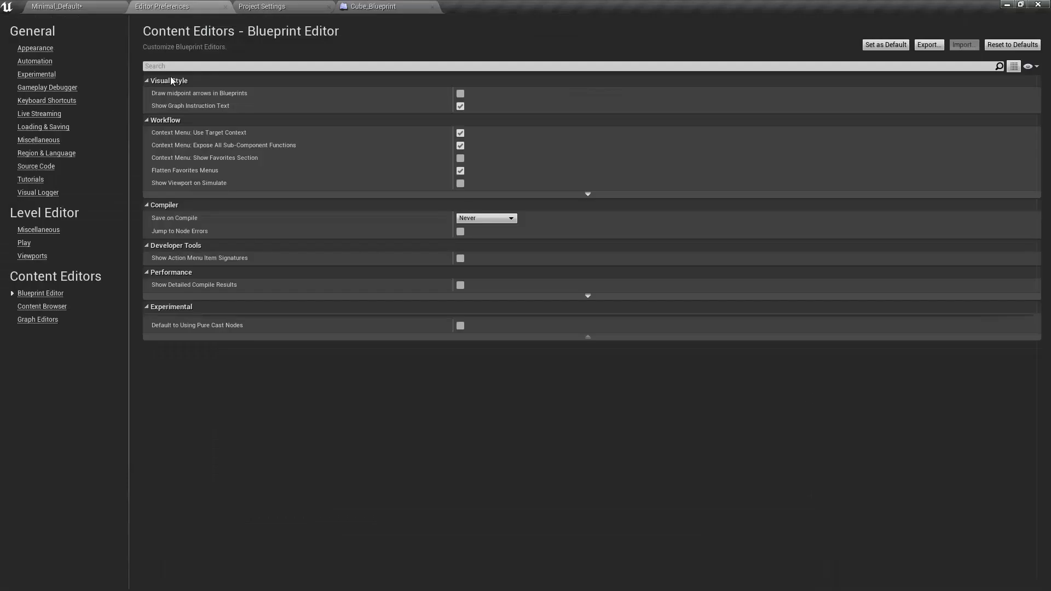
{"action": "left_click", "coordinate": [38, 321]}
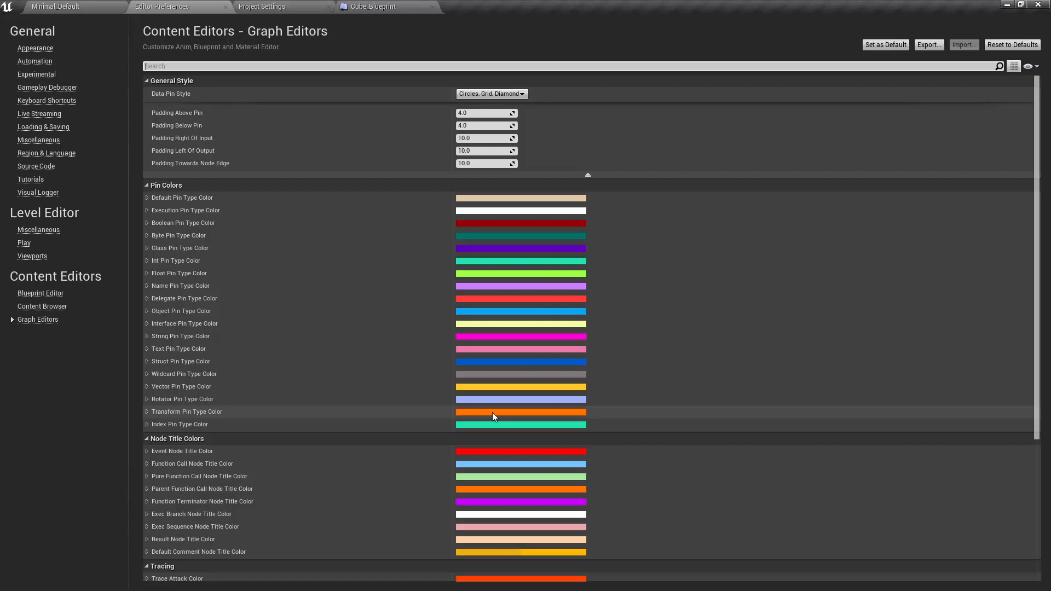
- Review the project description settings, and examine the Editor Startup Map choices under Maps & Modes
{"action": "left_click", "coordinate": [264, 8]}
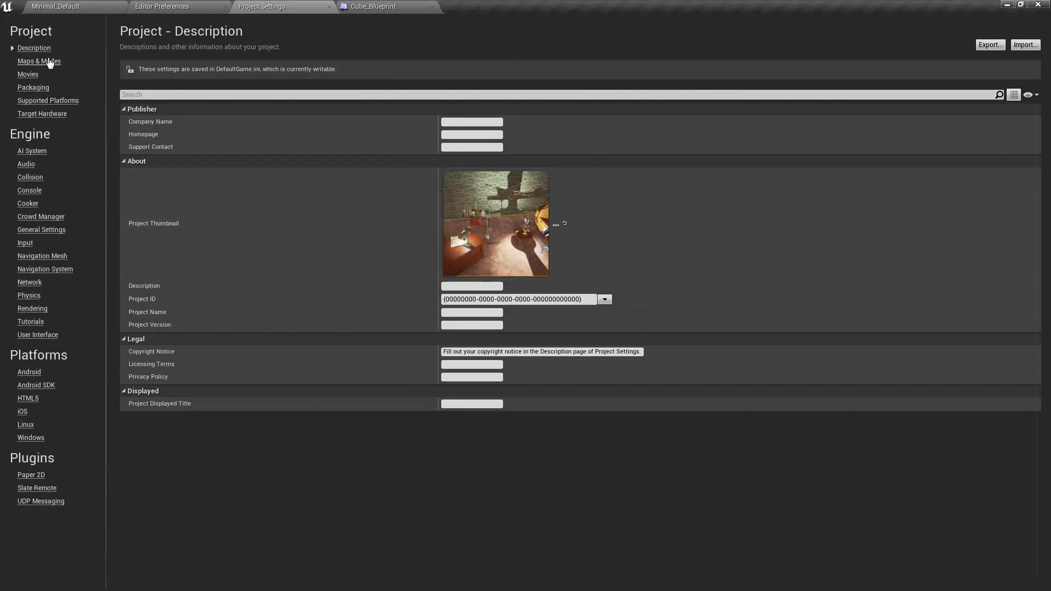
{"action": "left_click", "coordinate": [44, 62]}
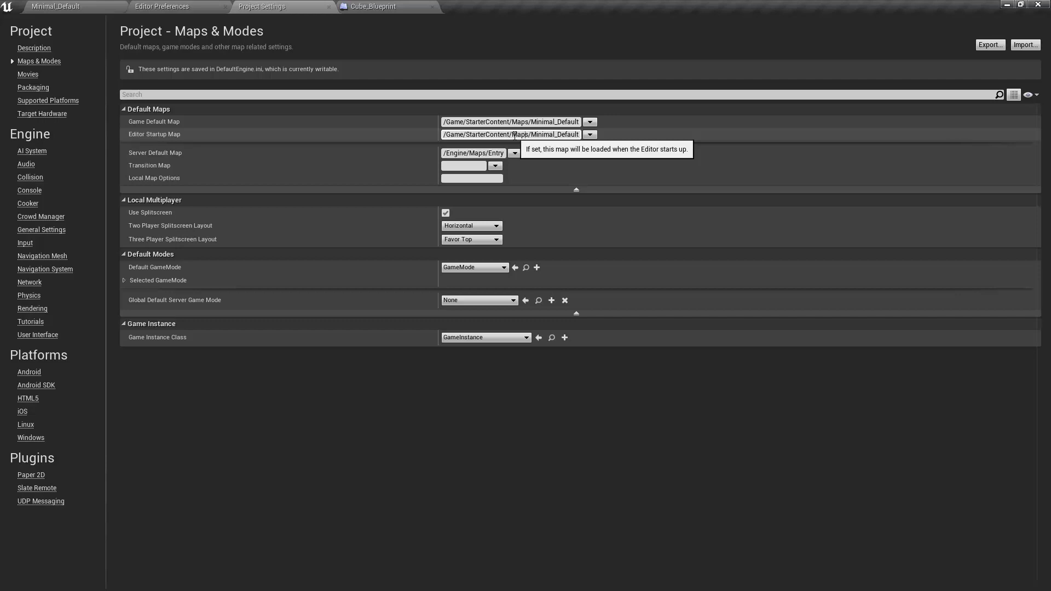
{"action": "left_click", "coordinate": [590, 134]}
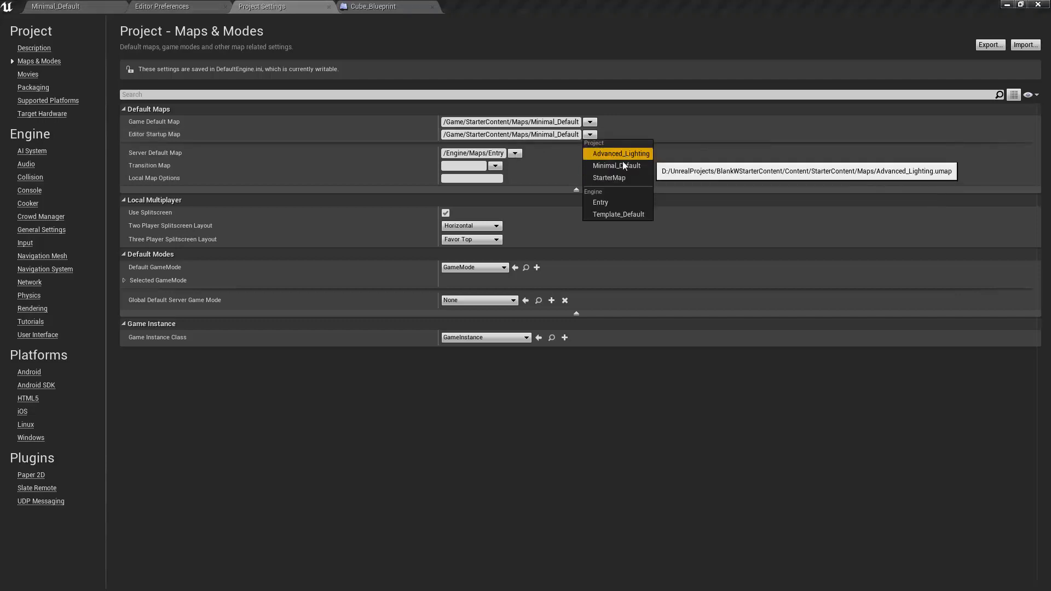
{"action": "left_click", "coordinate": [680, 374]}
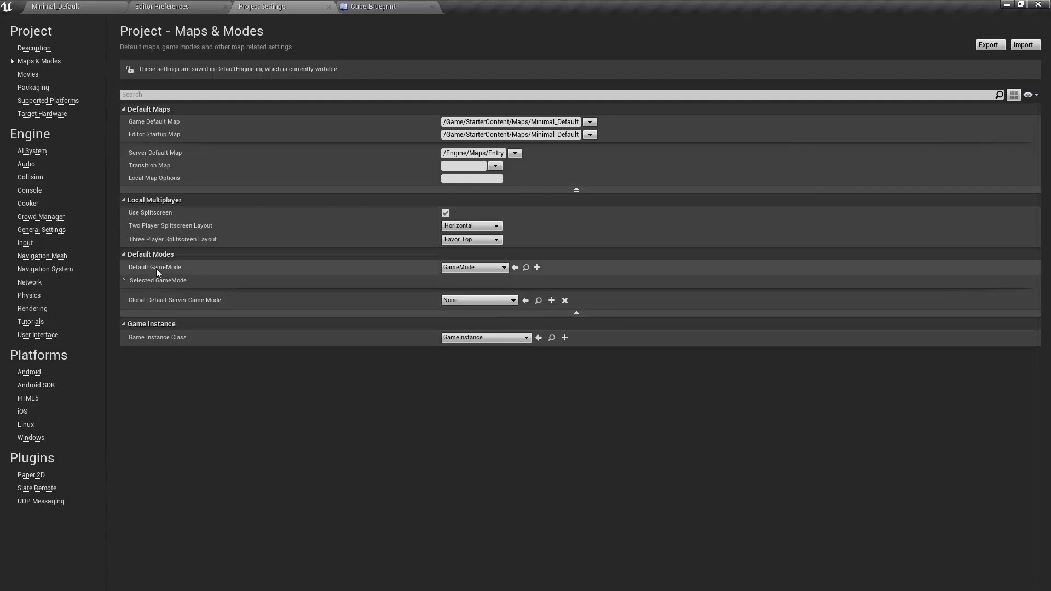
- Expand the Selected GameMode classes and view the available choices for Default GameMode
{"action": "left_click", "coordinate": [123, 280]}
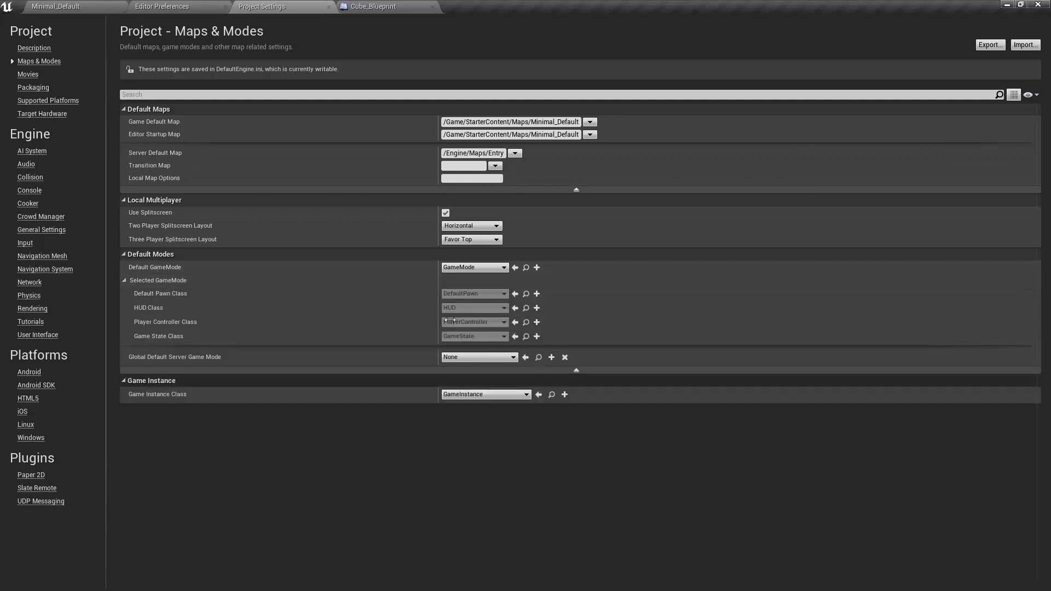
{"action": "left_click", "coordinate": [472, 267]}
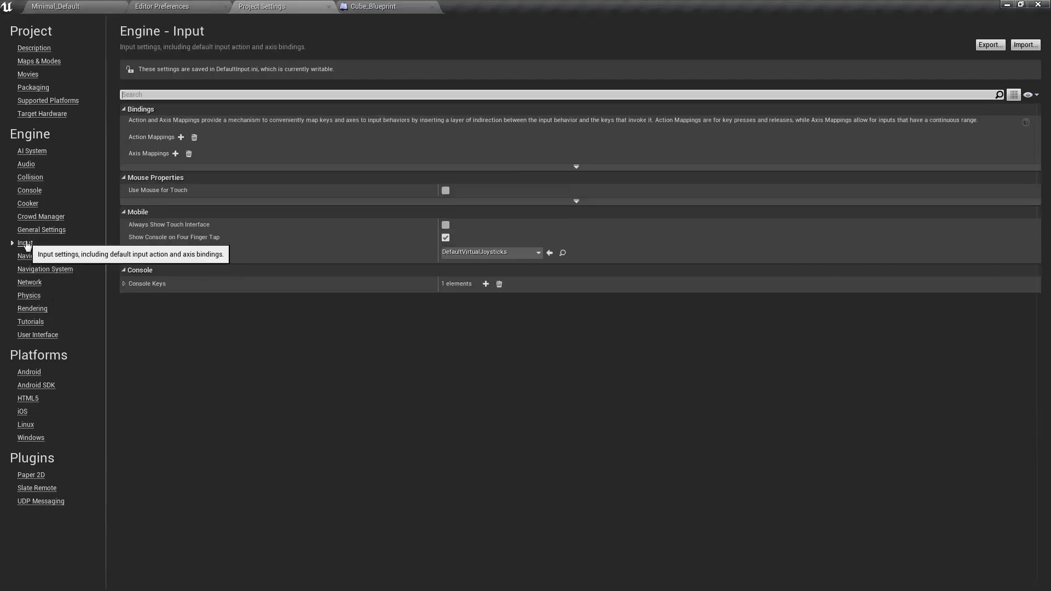
- Add an action mapping named FireGrenadeLauncher in the input bindings and assign it to the F key
{"action": "left_click", "coordinate": [181, 137]}
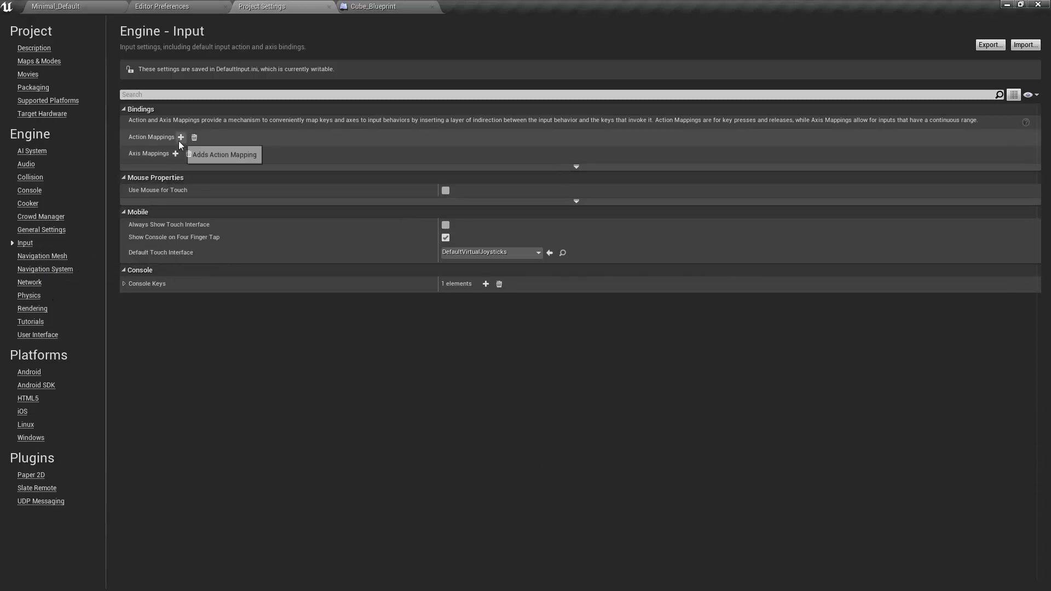
{"action": "left_click", "coordinate": [124, 136]}
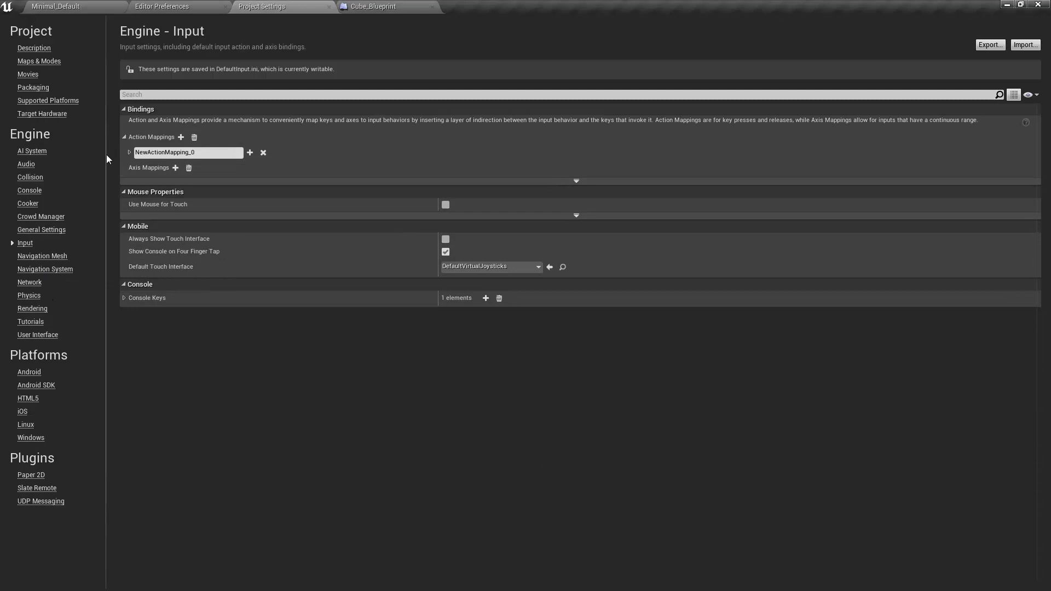
{"action": "left_click", "coordinate": [130, 153]}
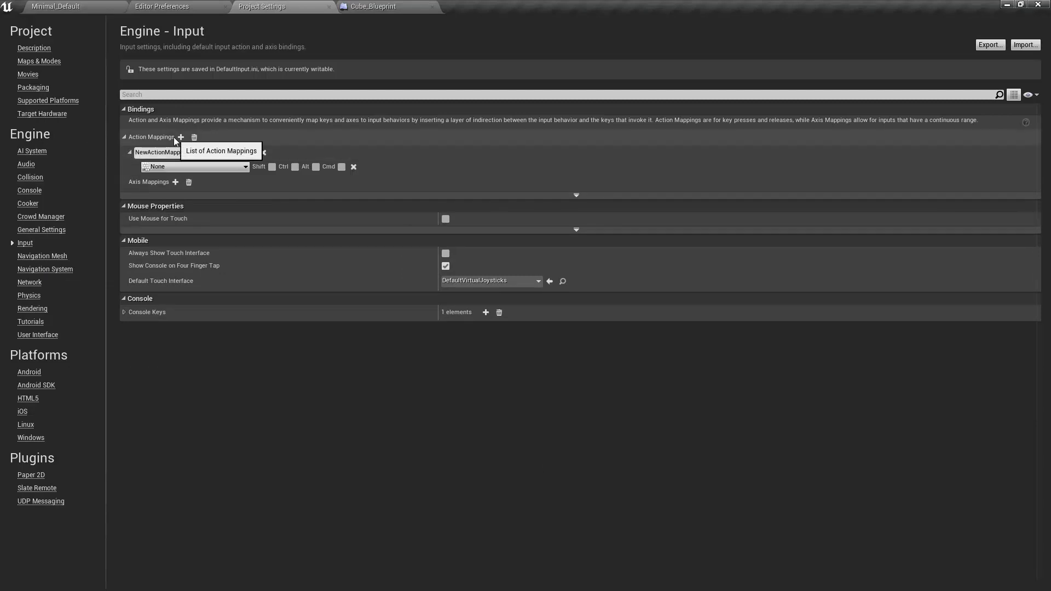
{"action": "left_click", "coordinate": [211, 154]}
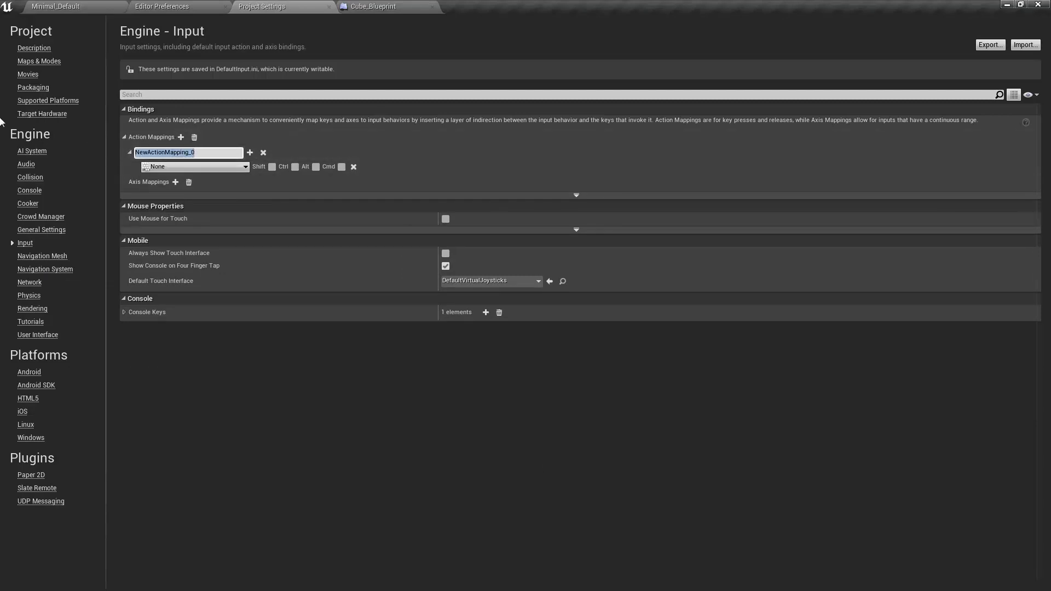
{"action": "type", "text": "FireGrenadeLauncher"}
{"action": "key", "text": "Return"}
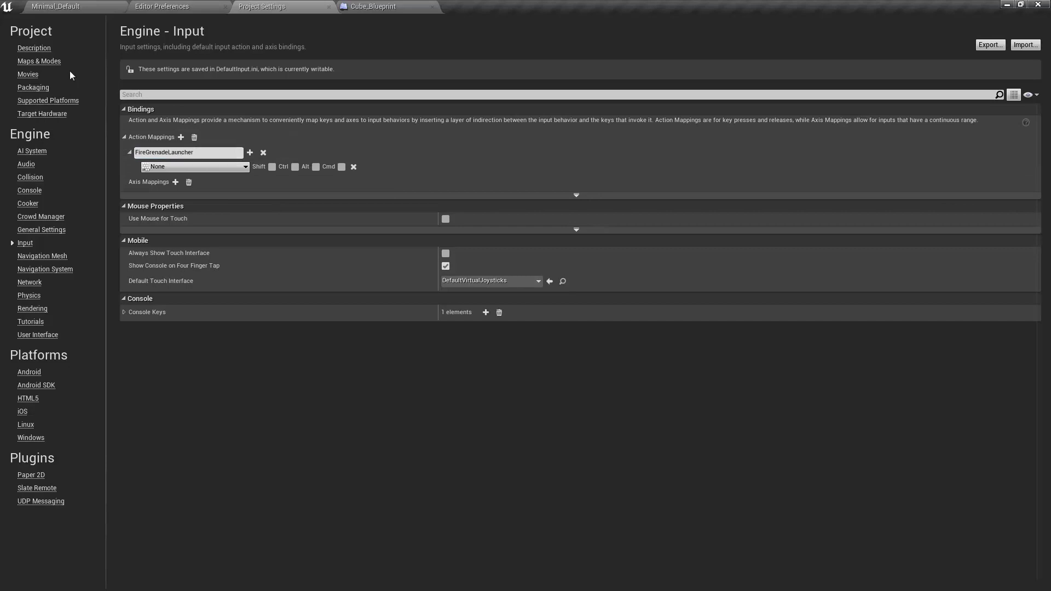
{"action": "left_click", "coordinate": [171, 168]}
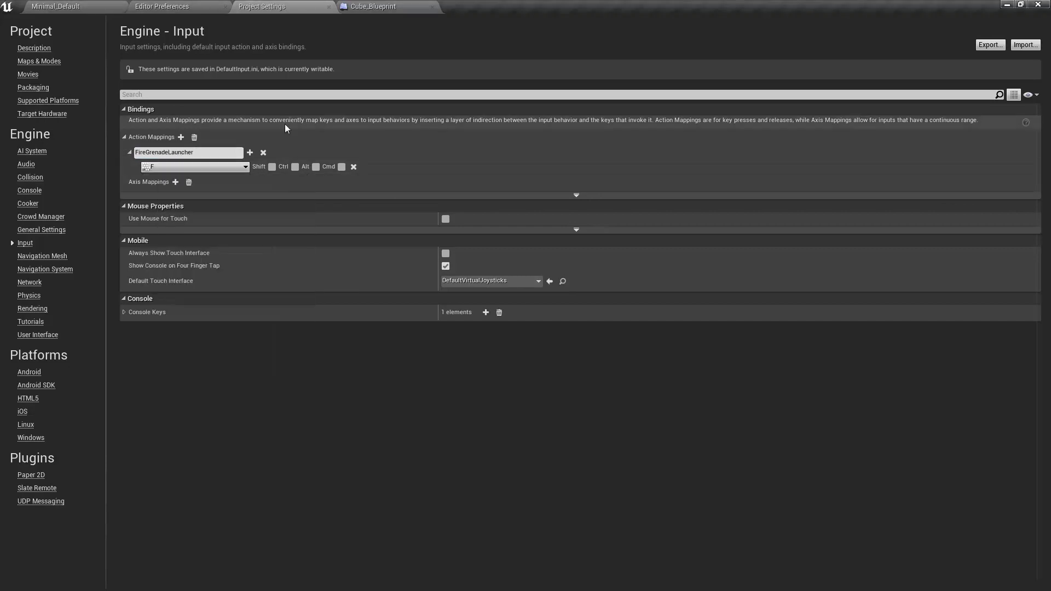
- Add the FireGrenadeLauncher input action event to the Cube_Blueprint event graph and place it below Event BeginPlay
{"action": "left_click", "coordinate": [361, 7]}
{"action": "left_click", "coordinate": [291, 242]}
{"action": "right_click", "coordinate": [287, 223]}
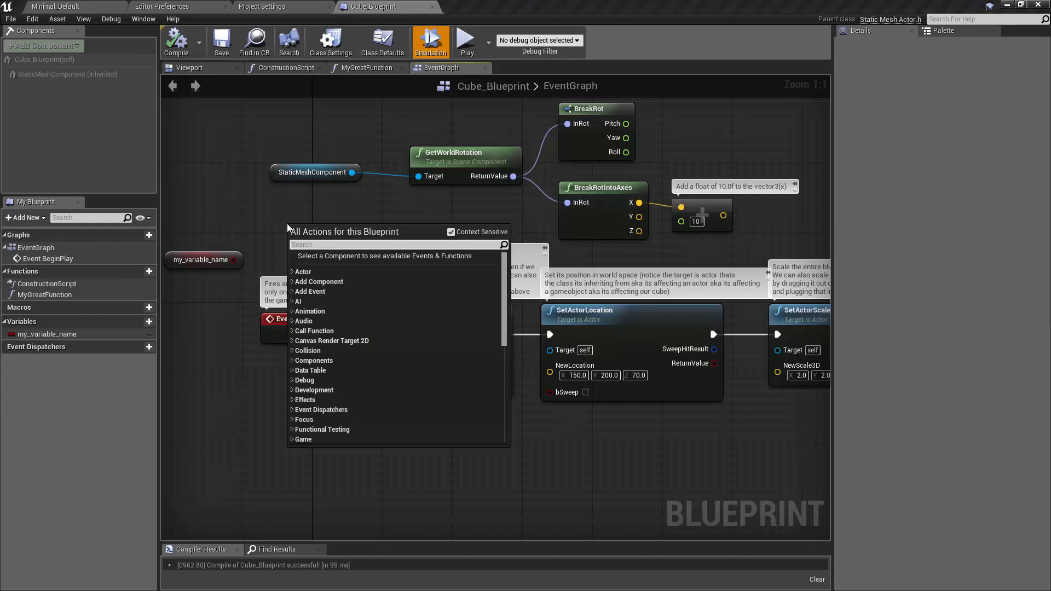
{"action": "type", "text": "firegrenade"}
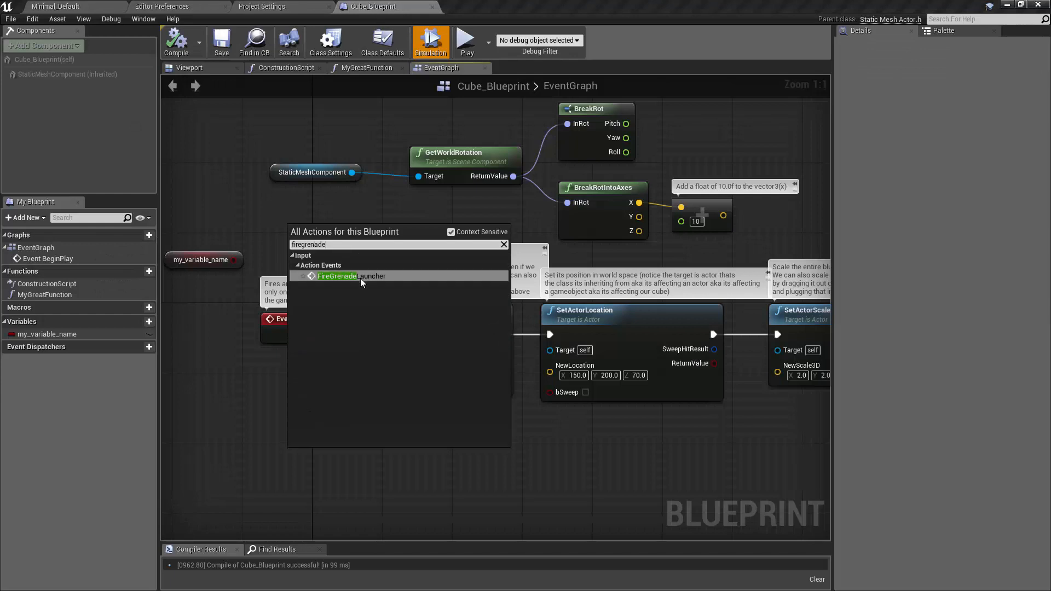
{"action": "left_click", "coordinate": [360, 278]}
{"action": "left_click_drag", "start_coordinate": [356, 234], "coordinate": [259, 459]}
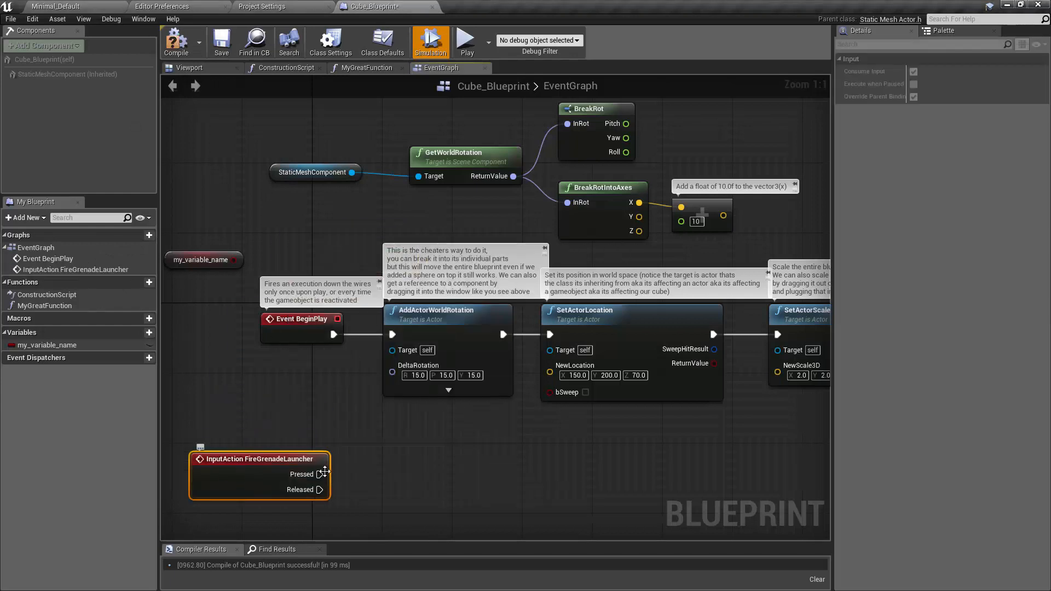
- Add an F key event node just above the InputAction FireGrenadeLauncher node for comparison
{"action": "right_click", "coordinate": [234, 385]}
{"action": "type", "text": "f"}
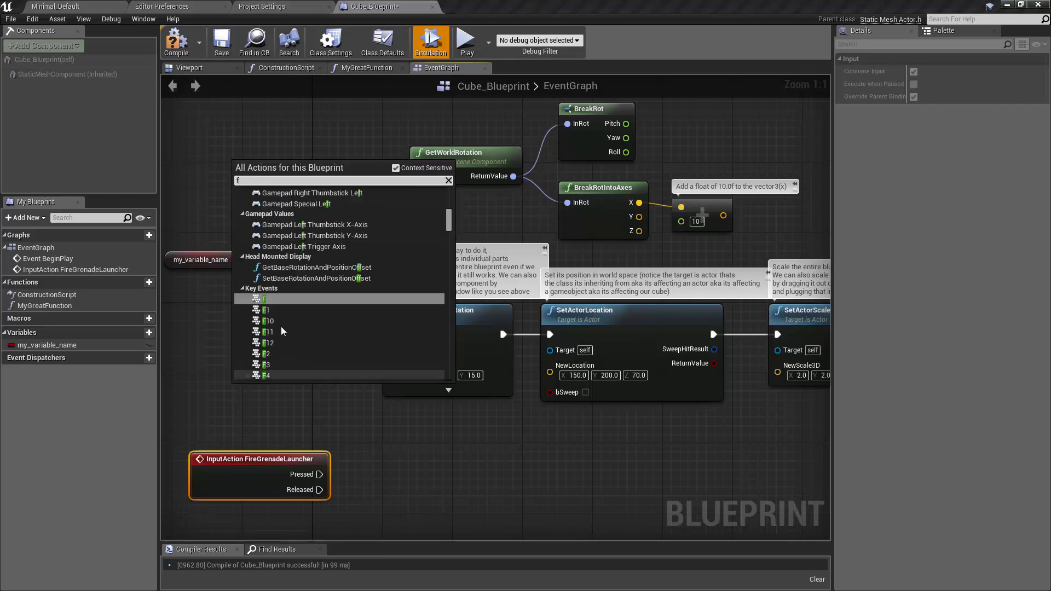
{"action": "left_click", "coordinate": [296, 300]}
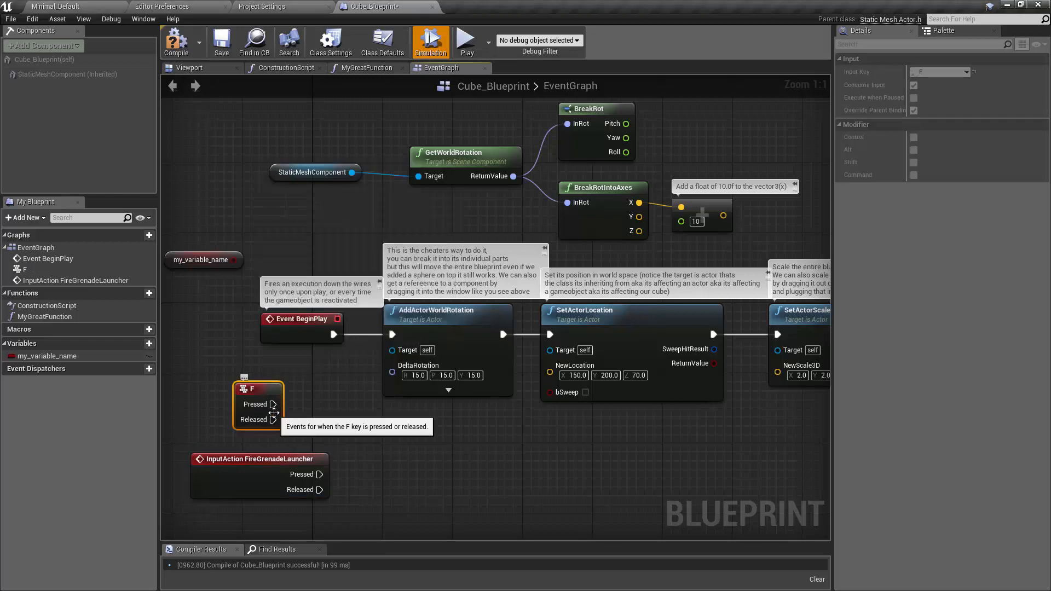
- Delete the F key and InputAction FireGrenadeLauncher event nodes together, and return to the input project settings
{"action": "left_click", "coordinate": [298, 506]}
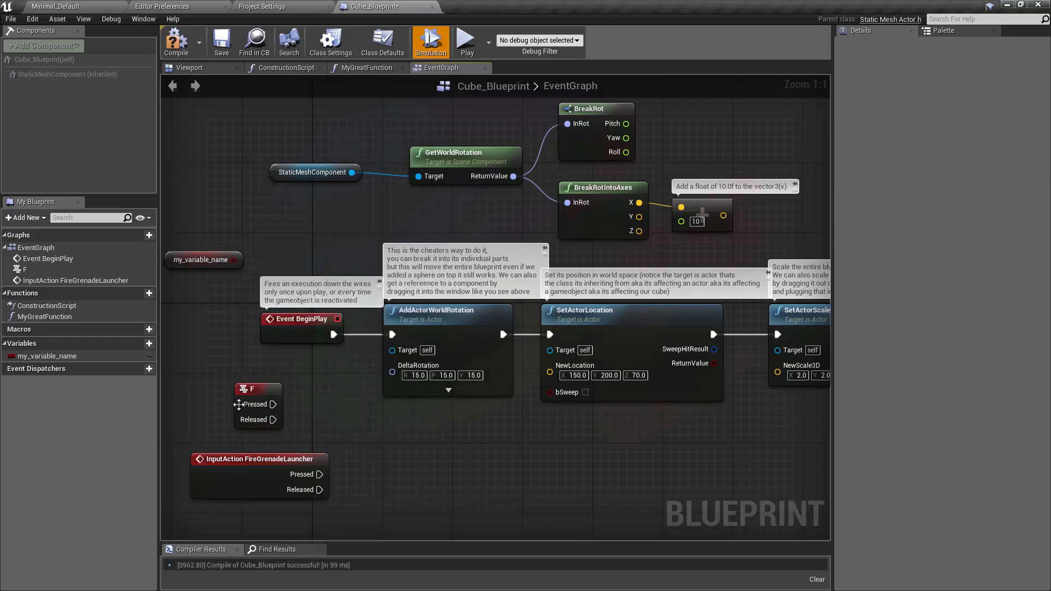
{"action": "left_click_drag", "start_coordinate": [309, 394], "coordinate": [268, 467]}
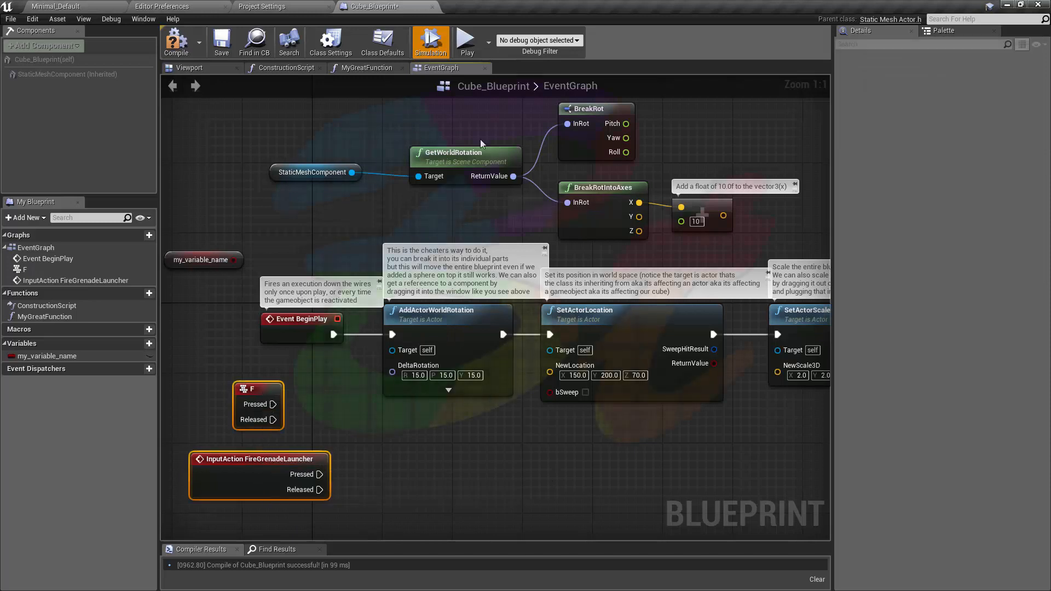
{"action": "key", "text": "Delete"}
{"action": "left_click", "coordinate": [279, 7]}
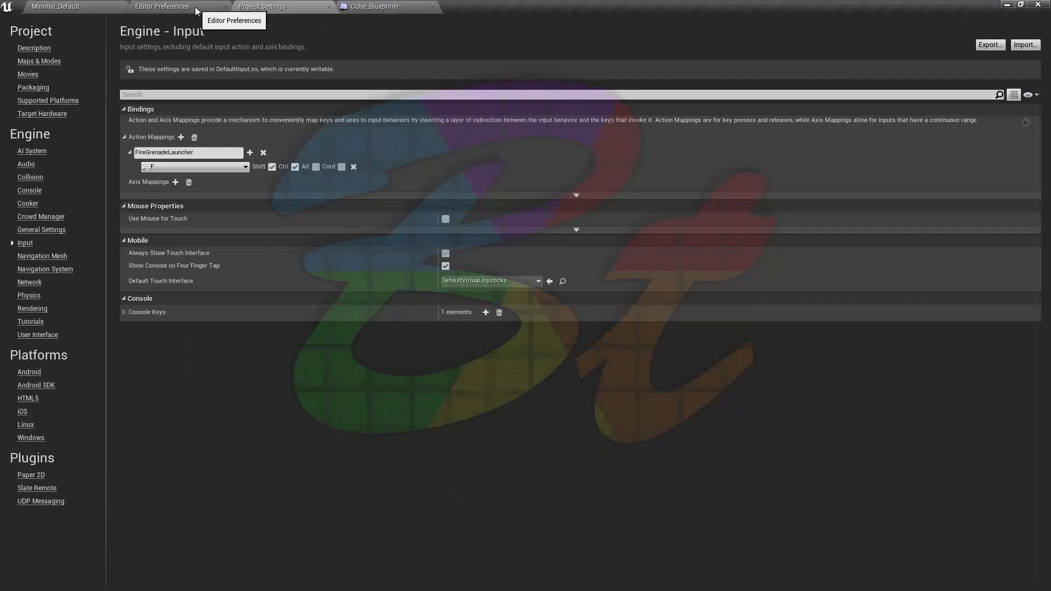